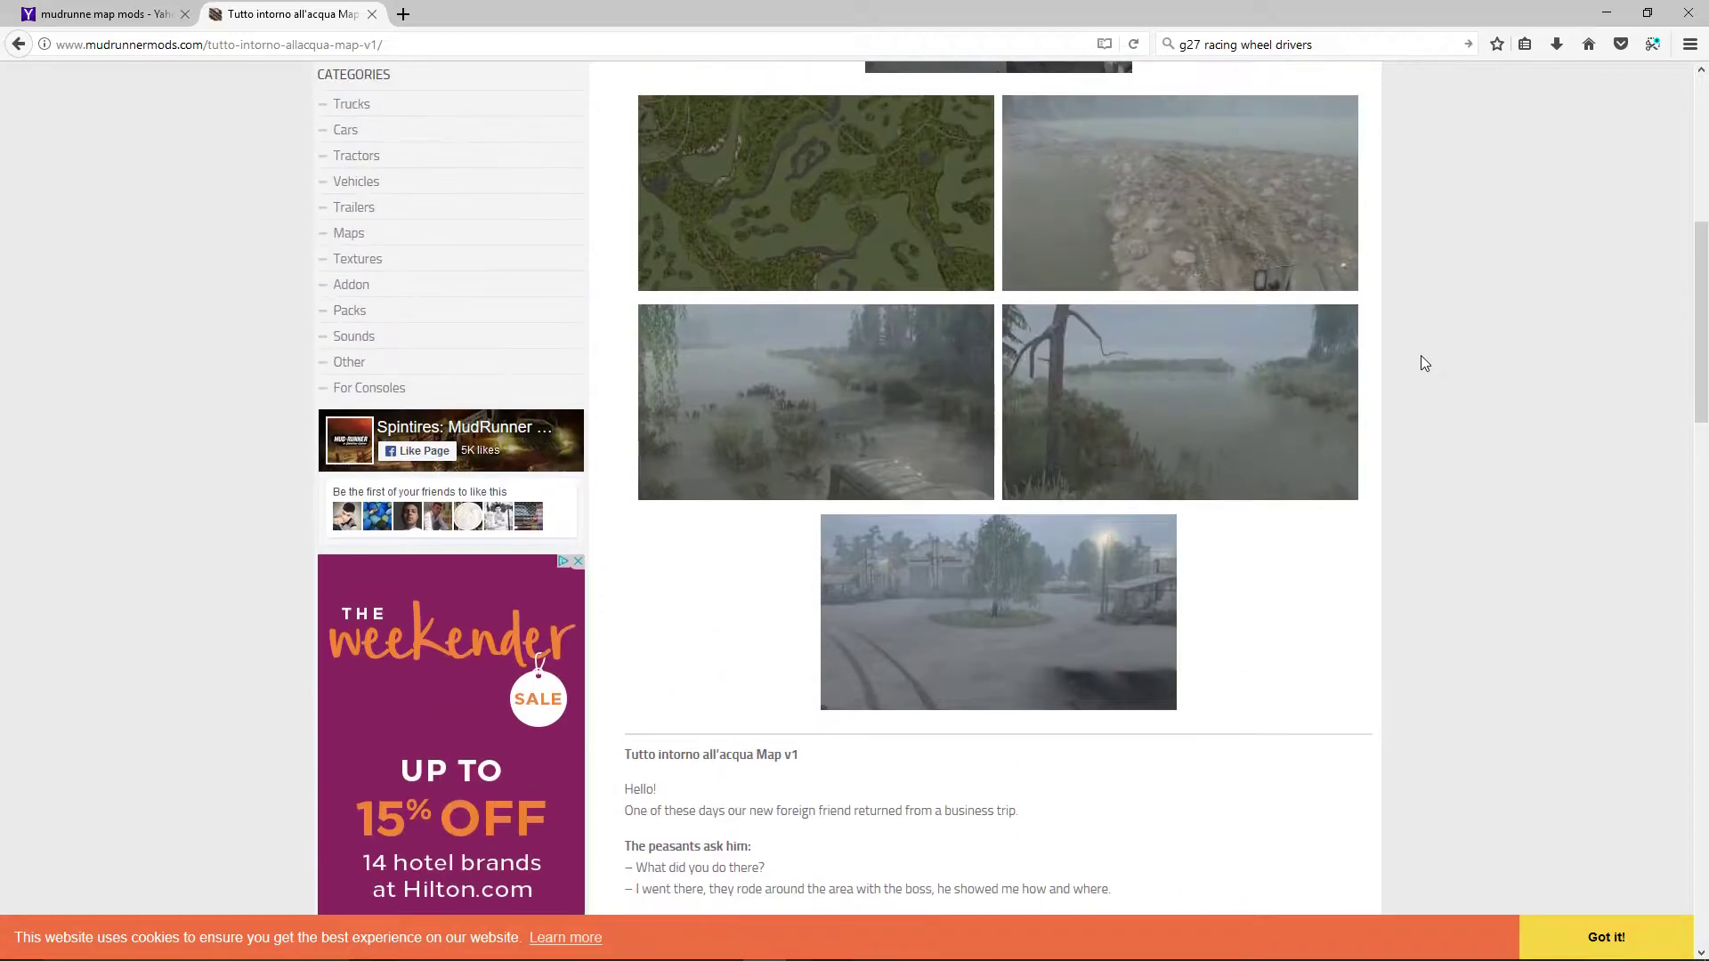
- Look through the preview images and description of the Tutto intorno all'acqua Map v1 mod
scroll(1424, 363, "up", 3)
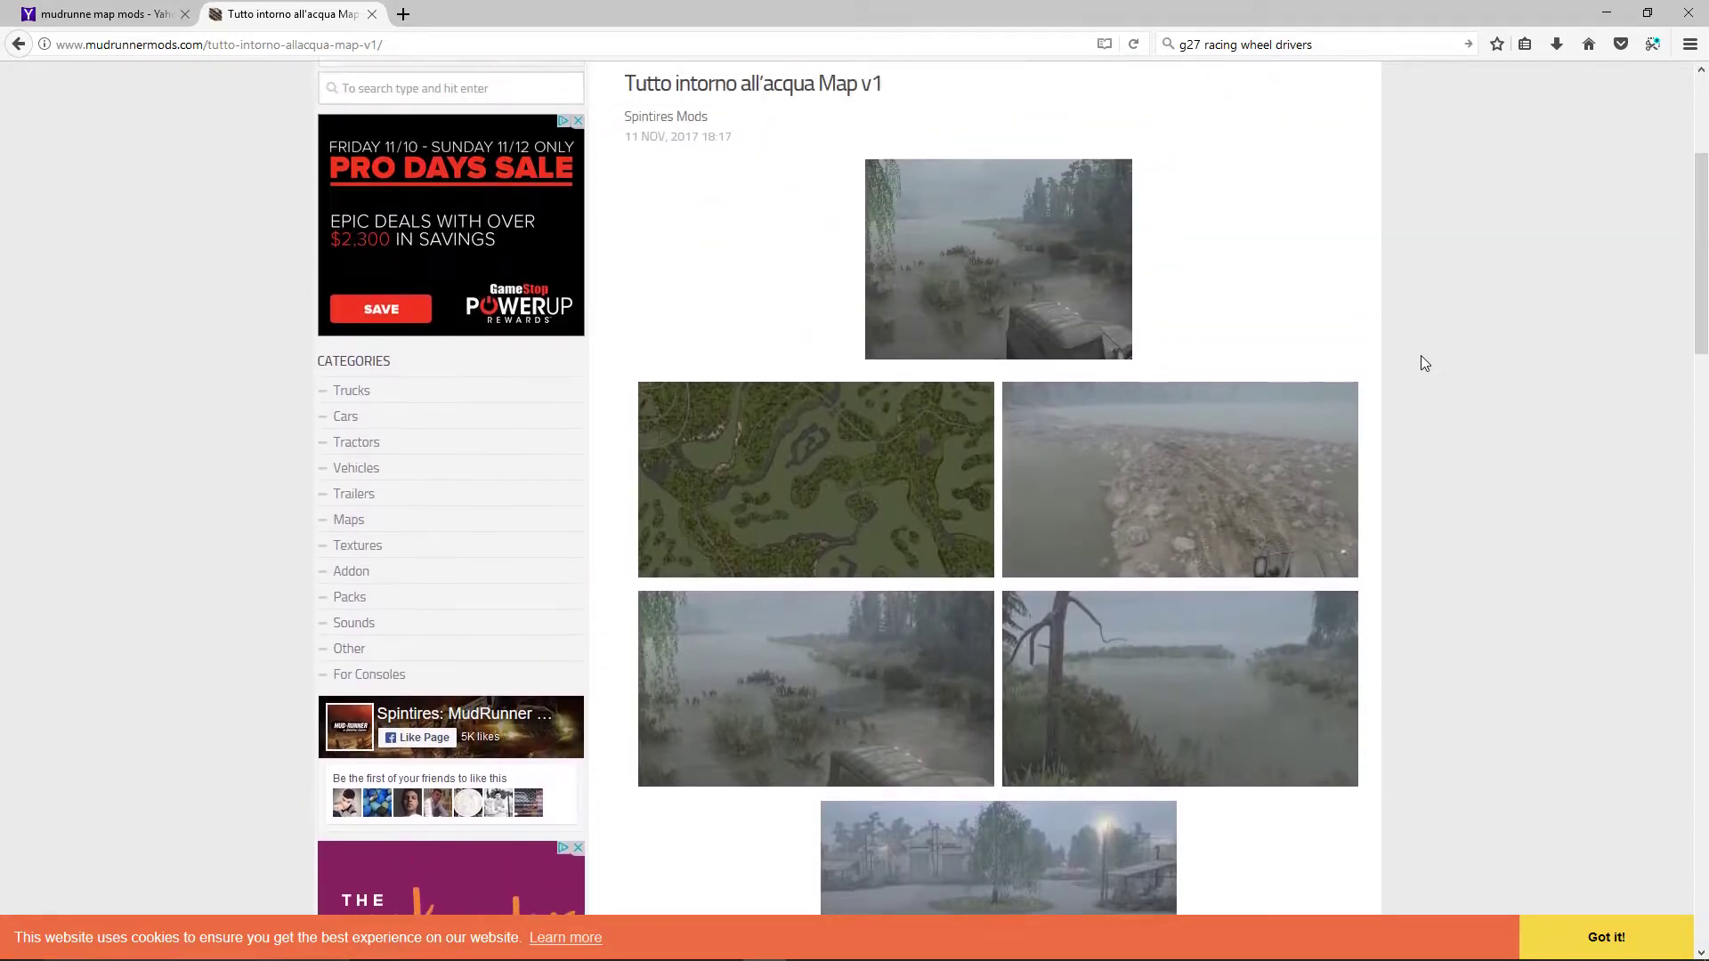
scroll(1479, 283, "up", 1)
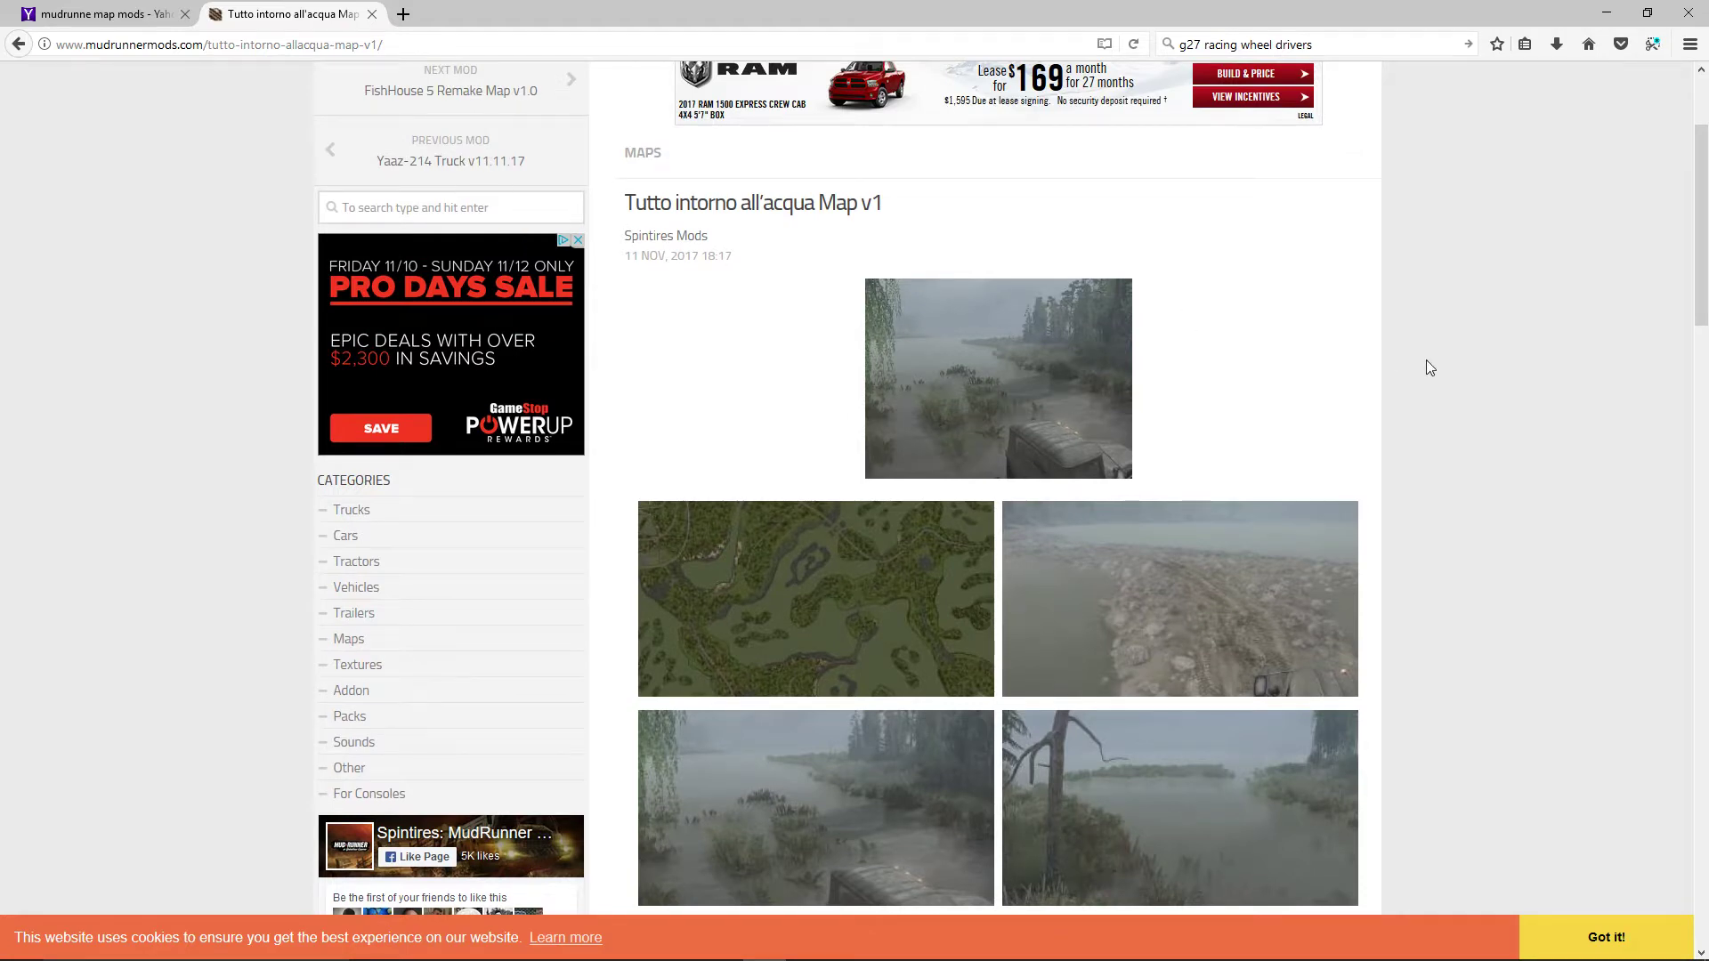
scroll(1431, 339, "down", 2)
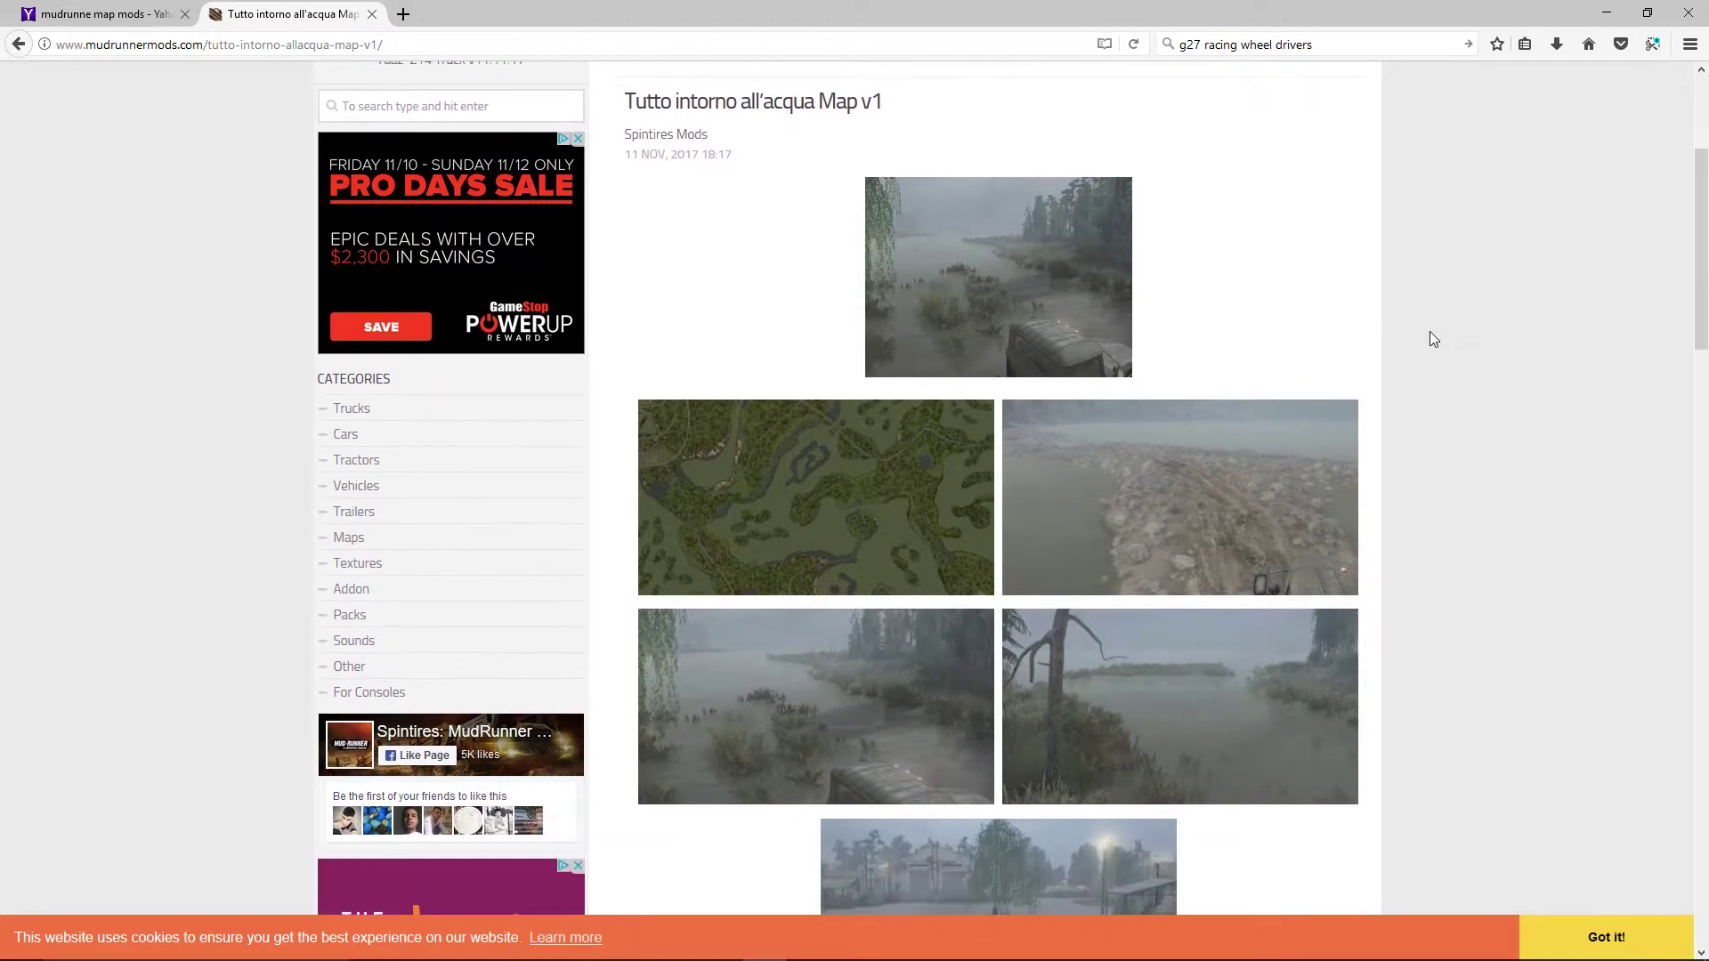
scroll(1430, 331, "down", 1)
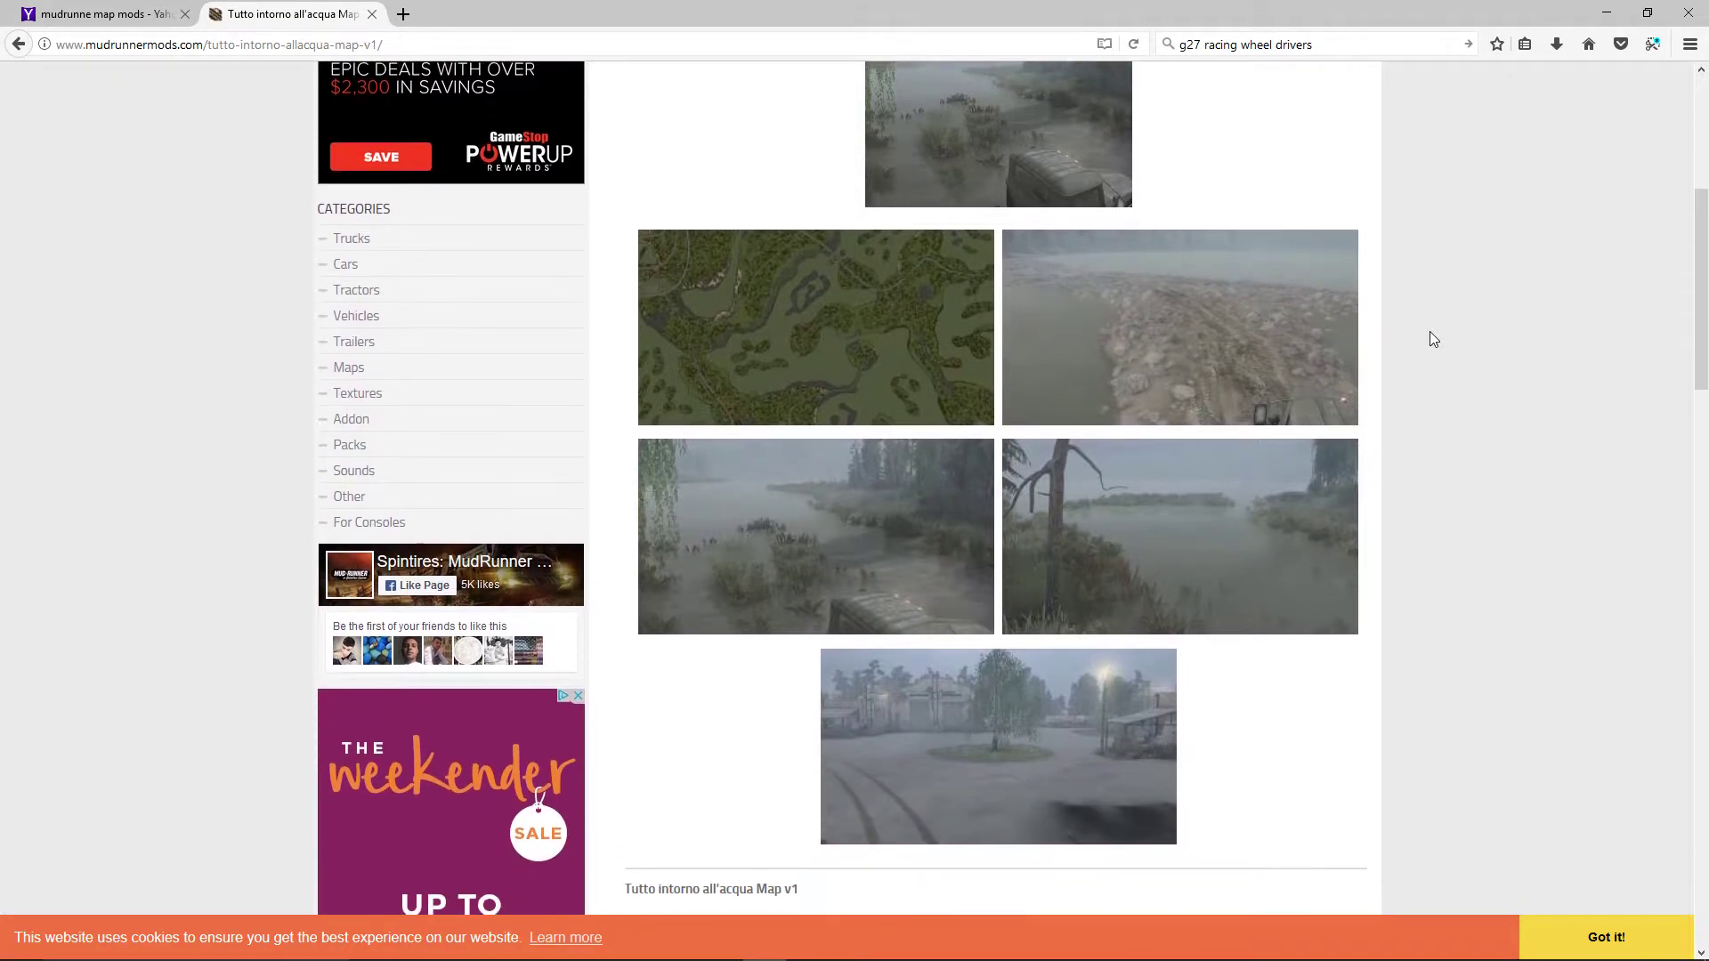
scroll(1419, 328, "up", 3)
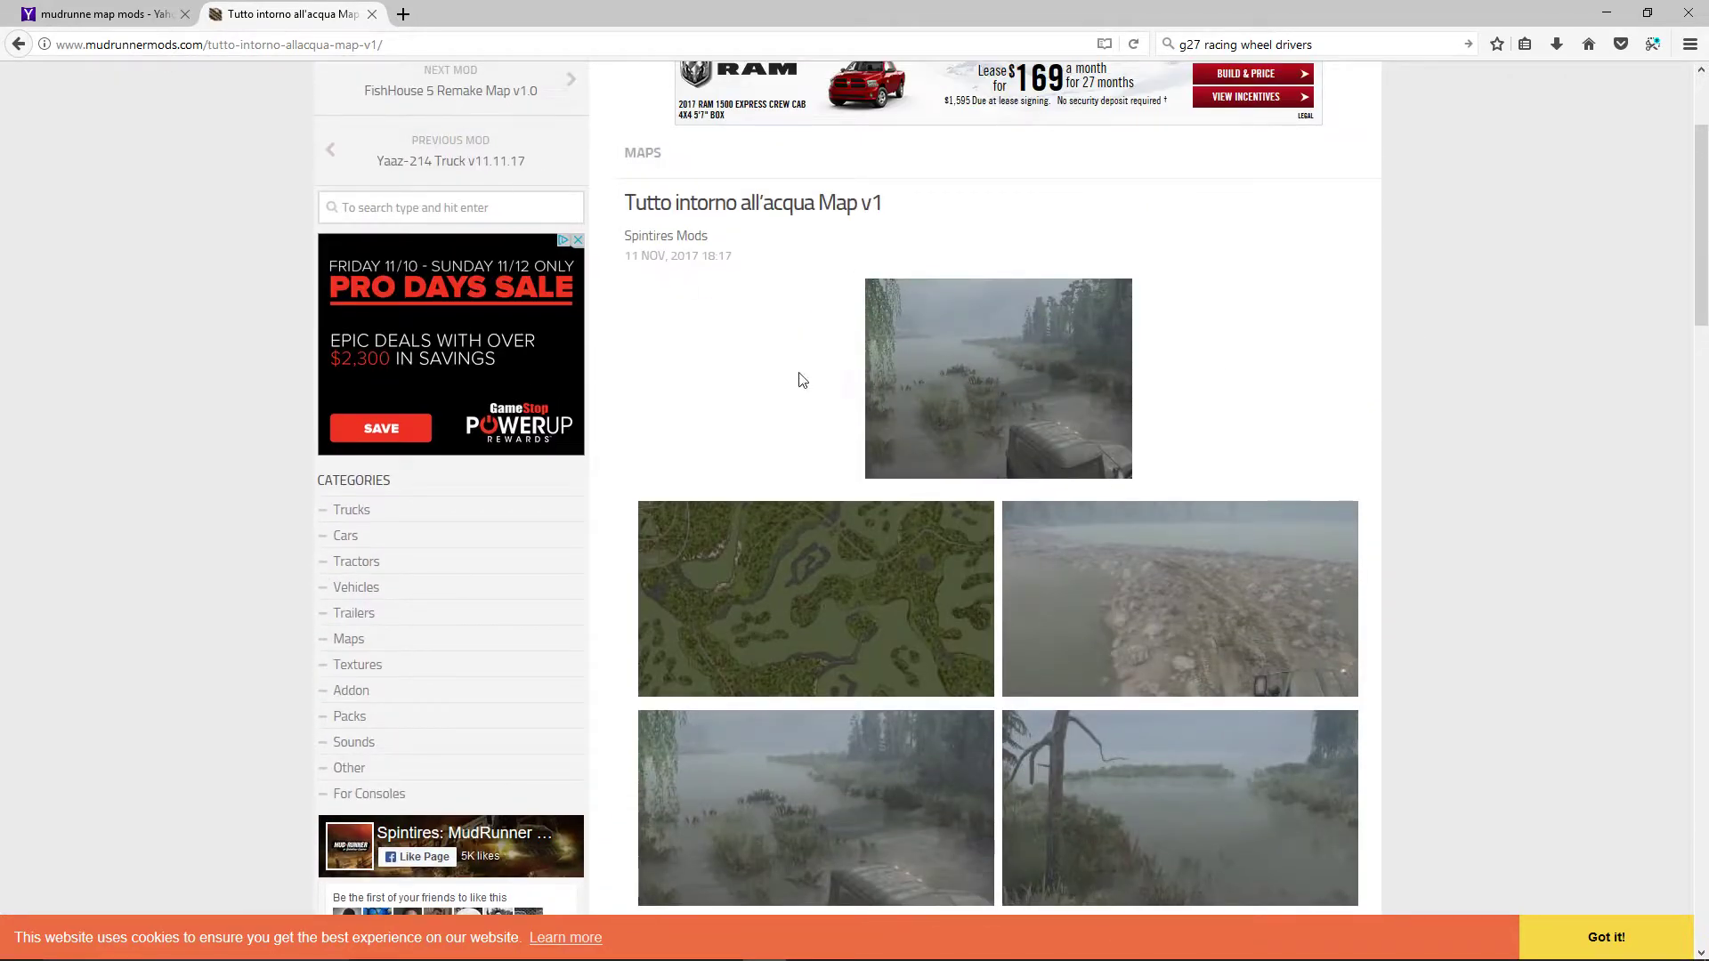
scroll(850, 347, "down", 2)
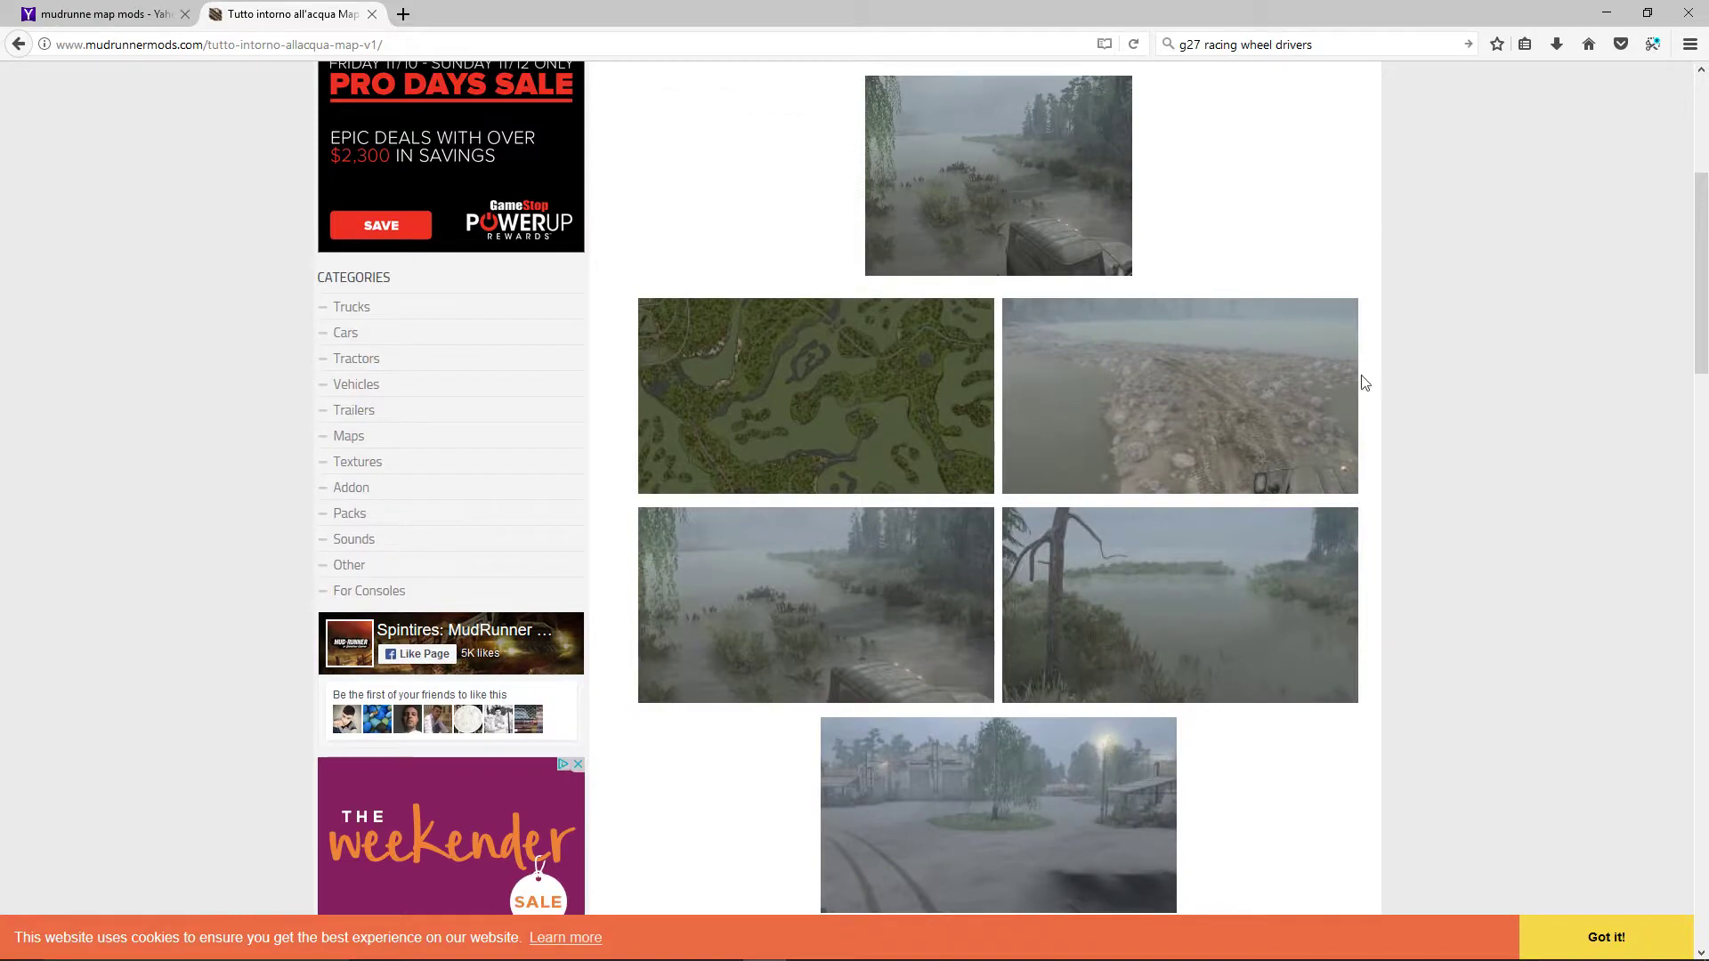
scroll(1340, 357, "down", 5)
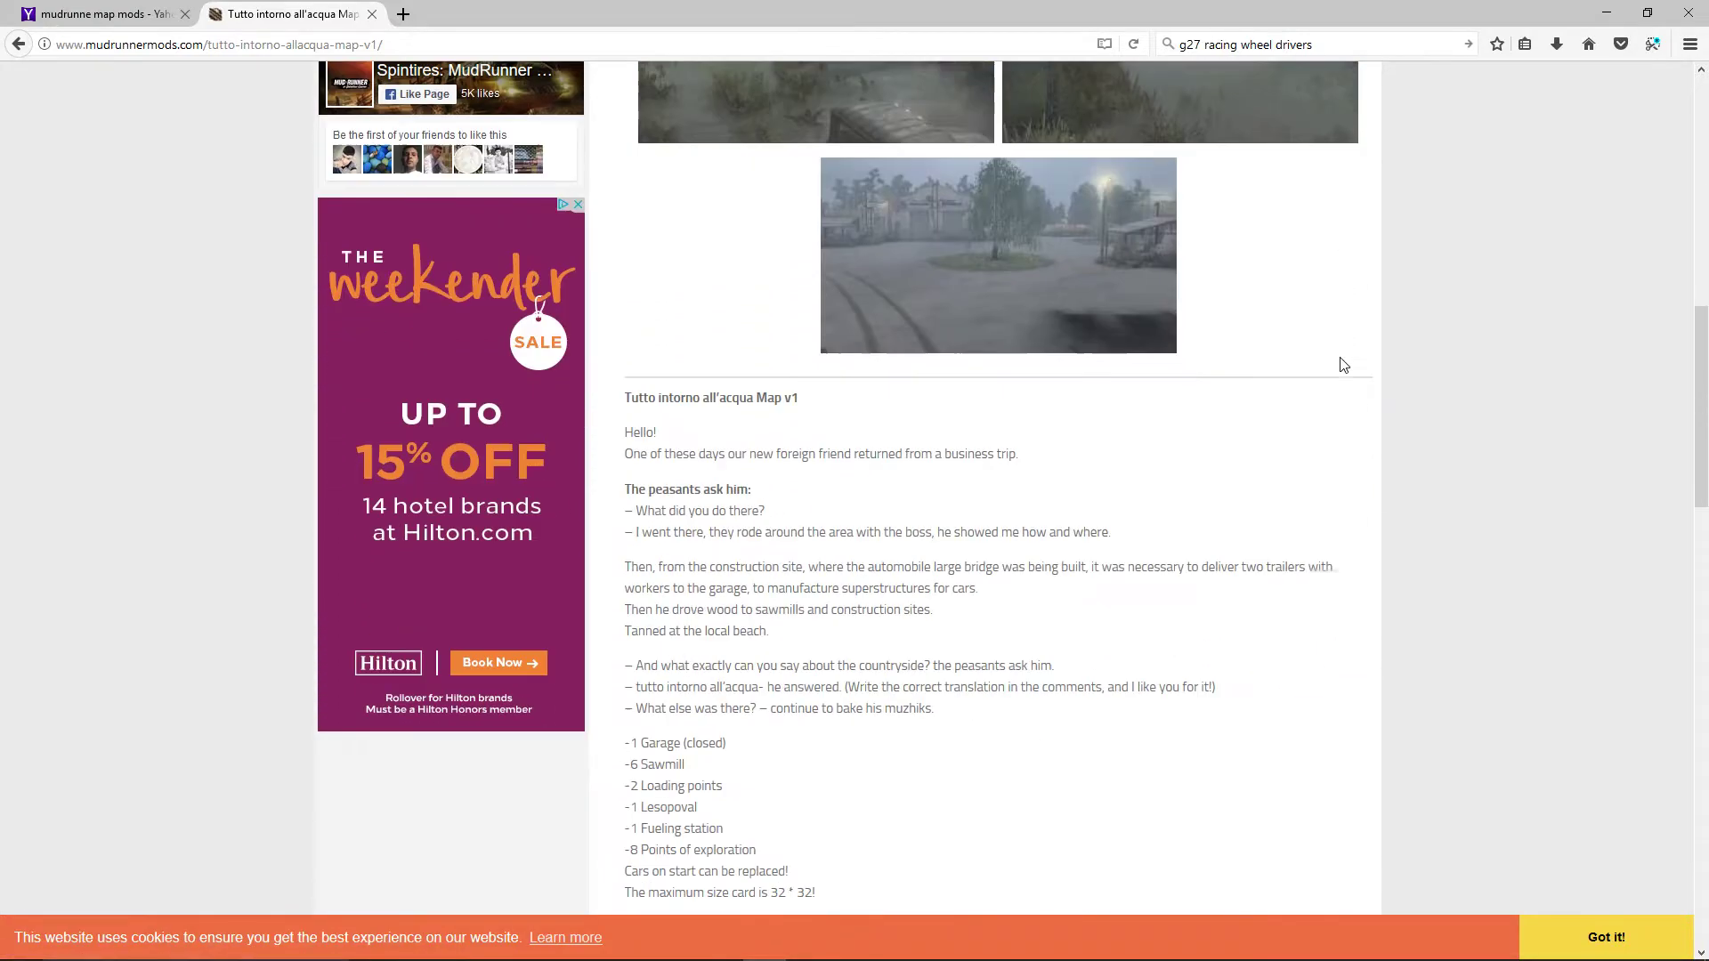
scroll(1343, 365, "down", 9)
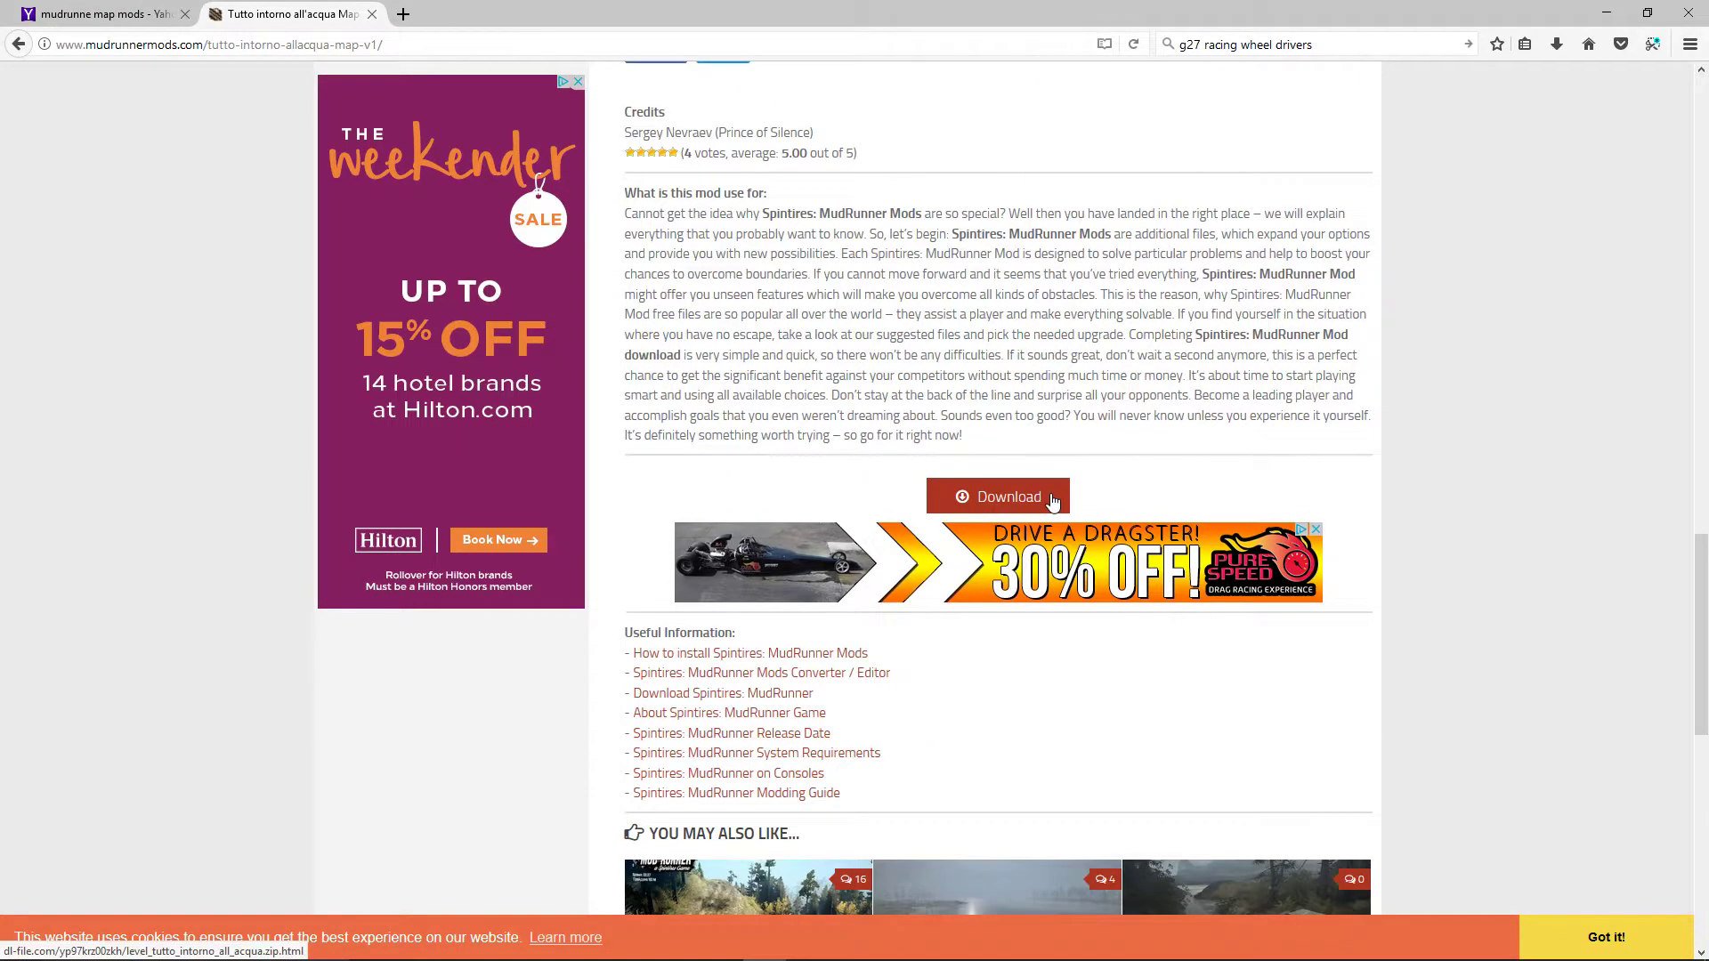
- Download level_tutto_intorno_all_acqua.zip through the file host and open it with Windows Explorer
left_click(1056, 500)
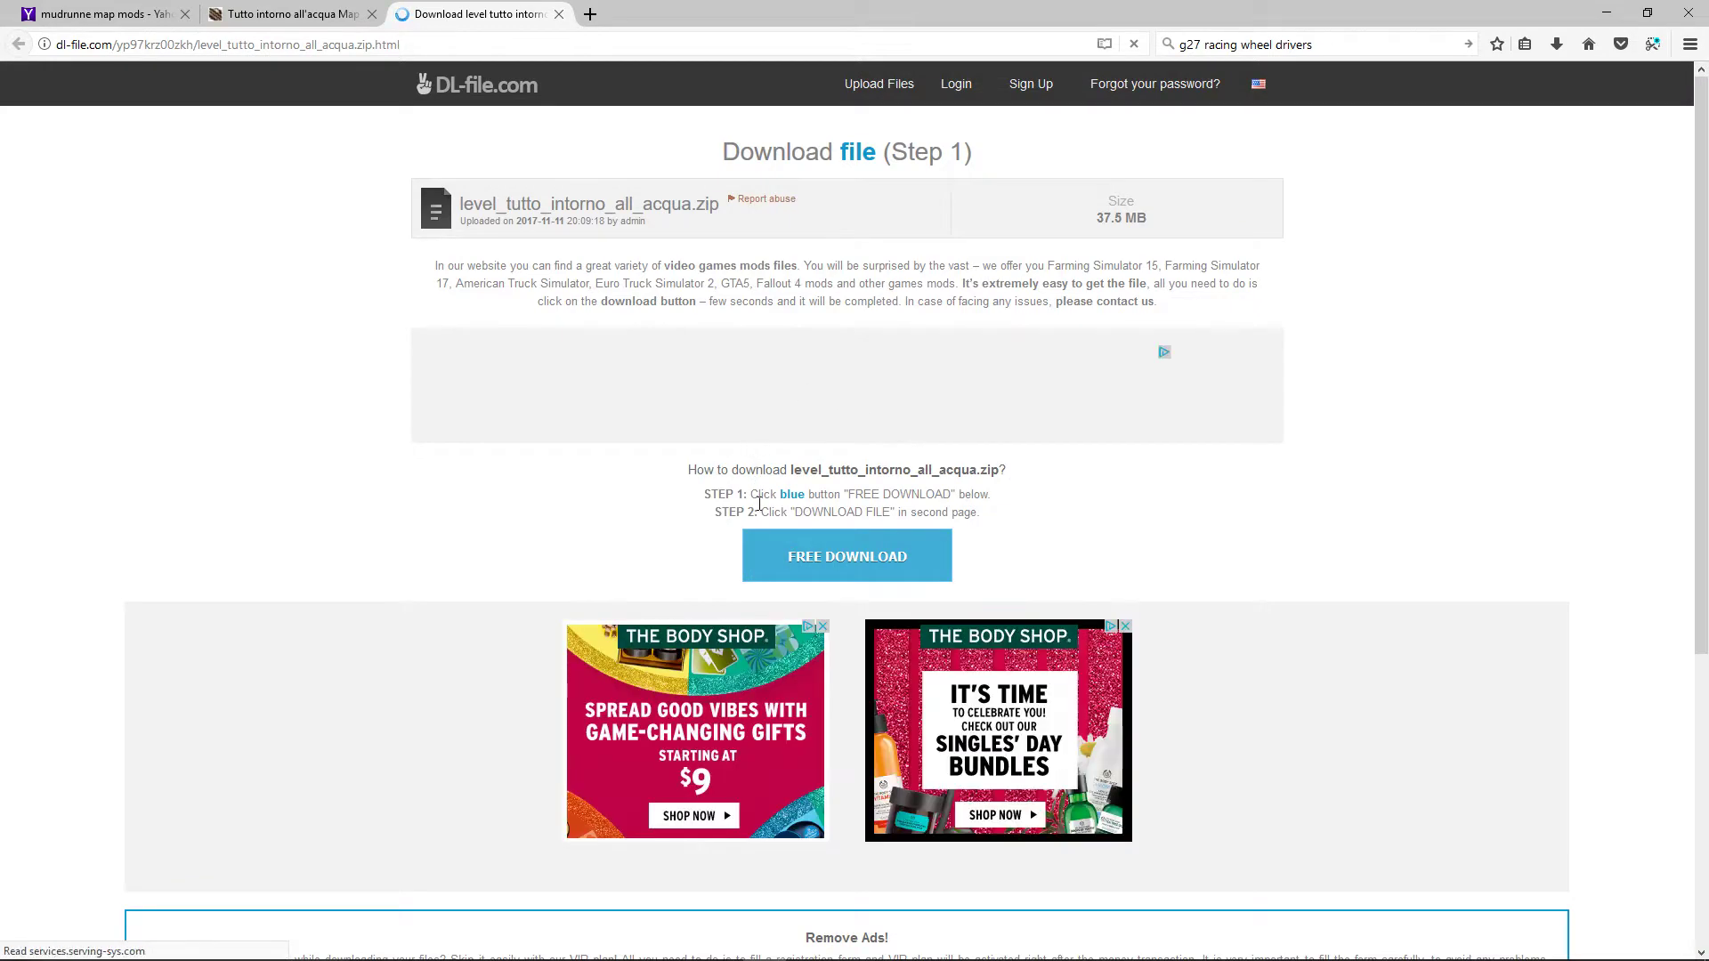
left_click(815, 552)
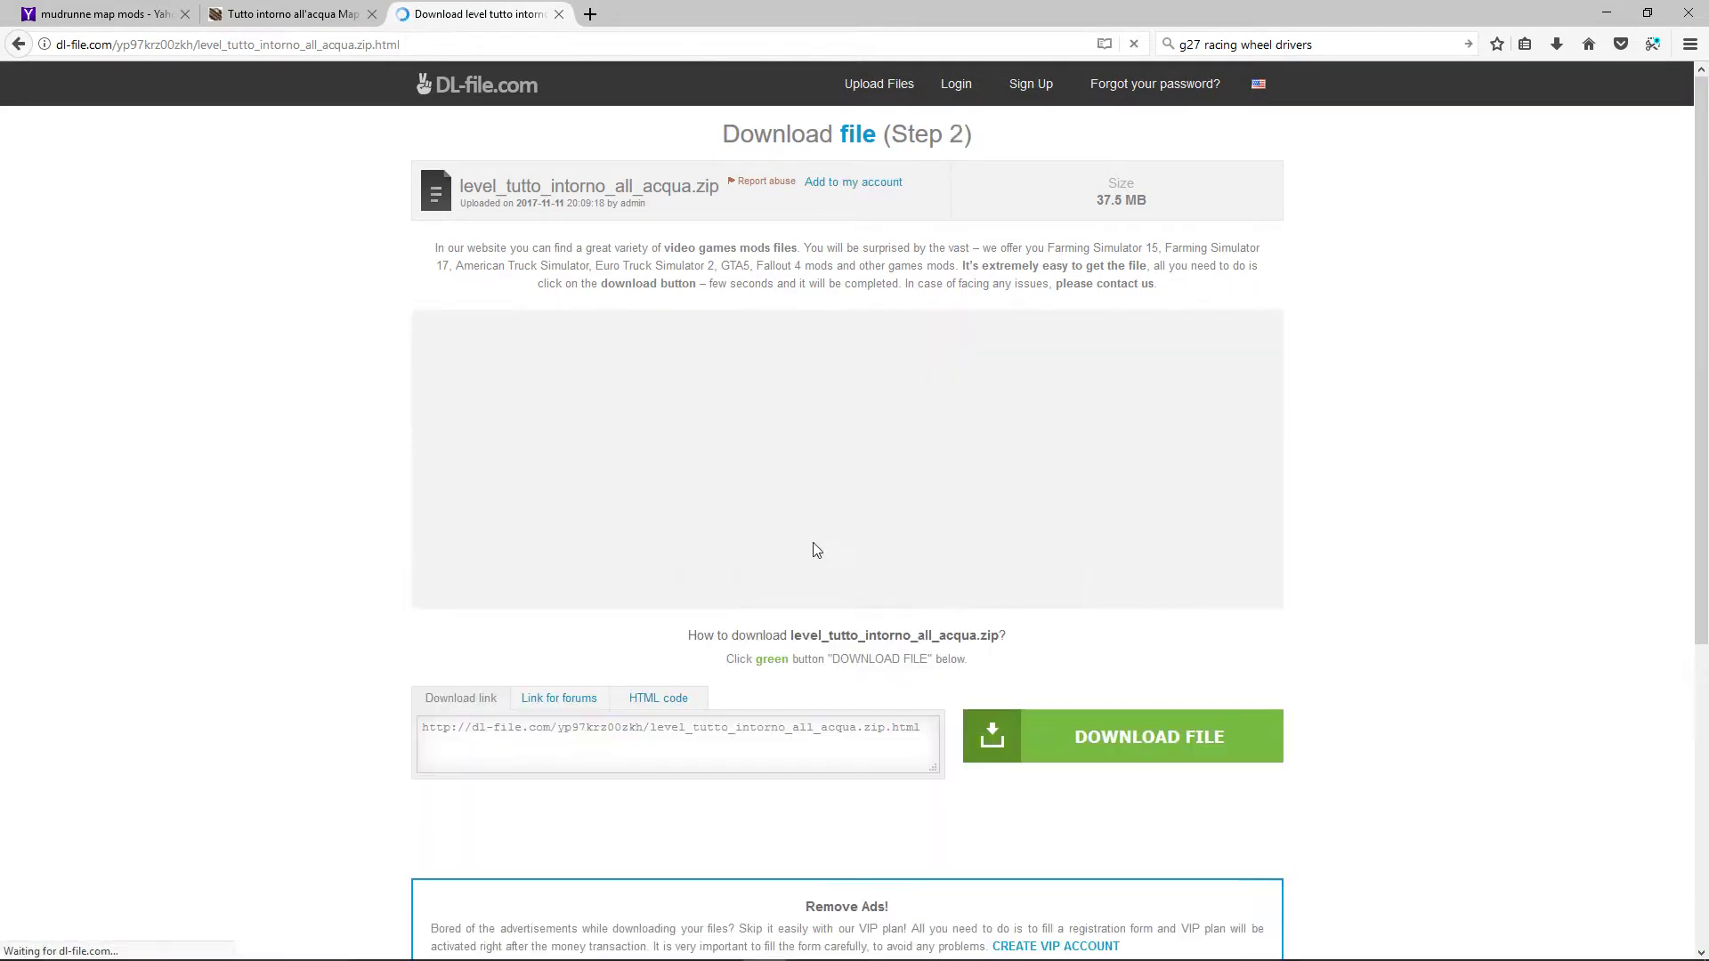
left_click(1127, 736)
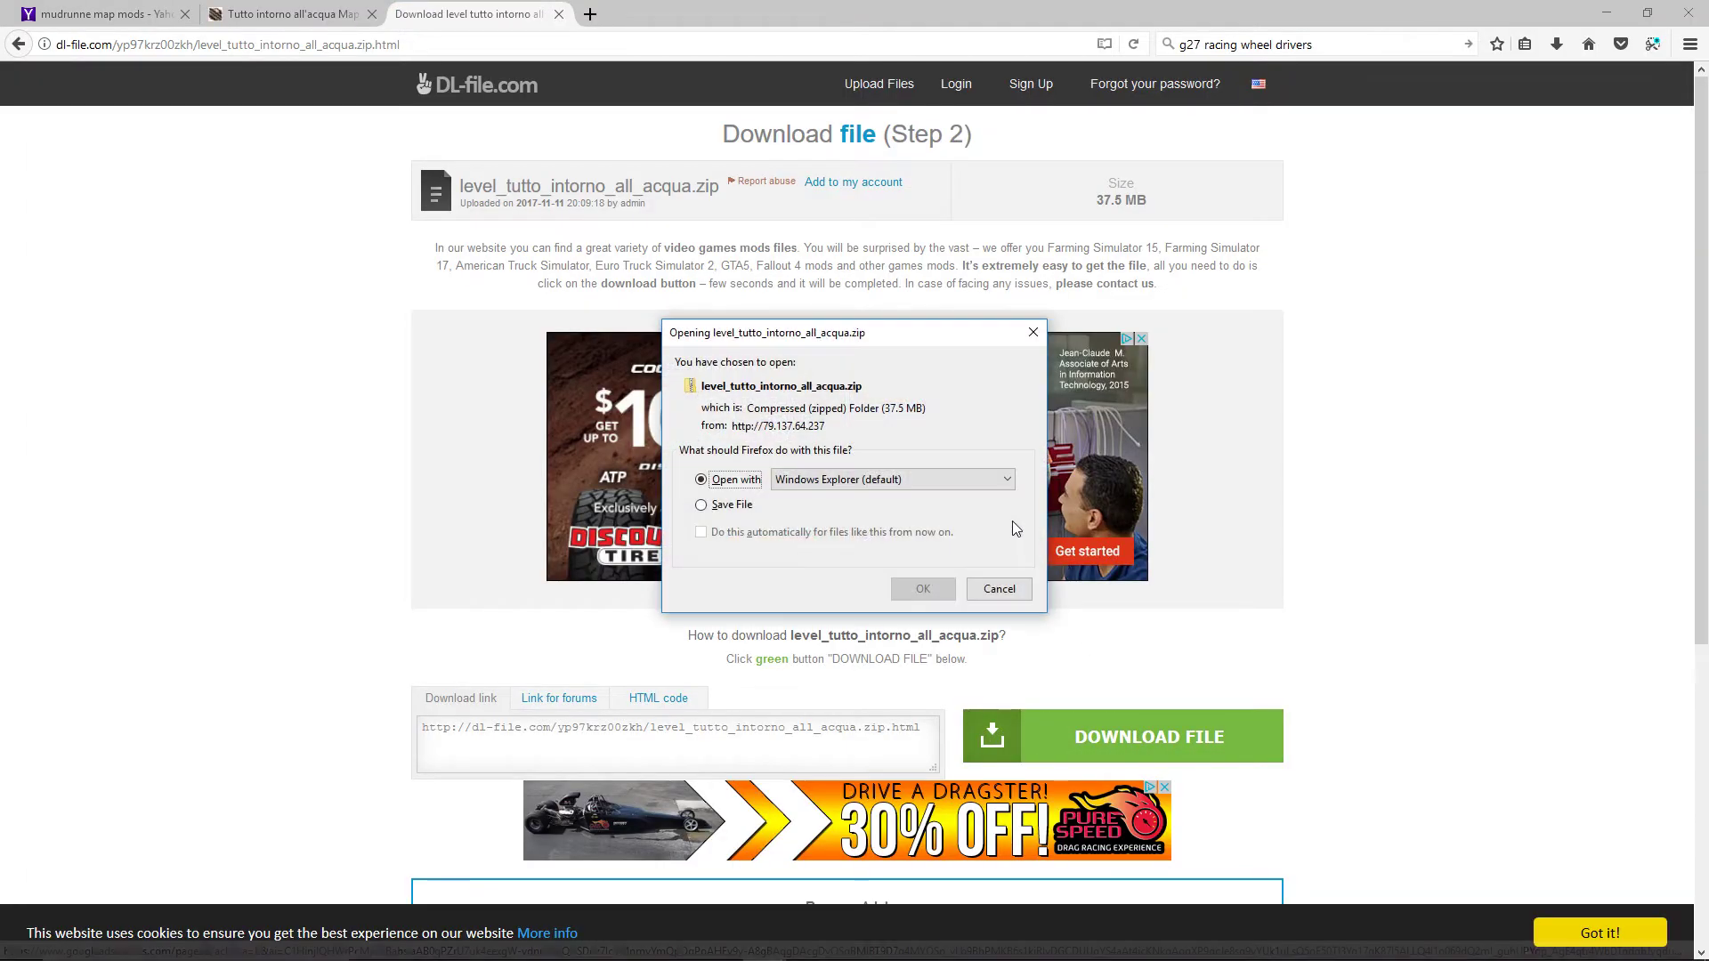
mouse_move(767, 944)
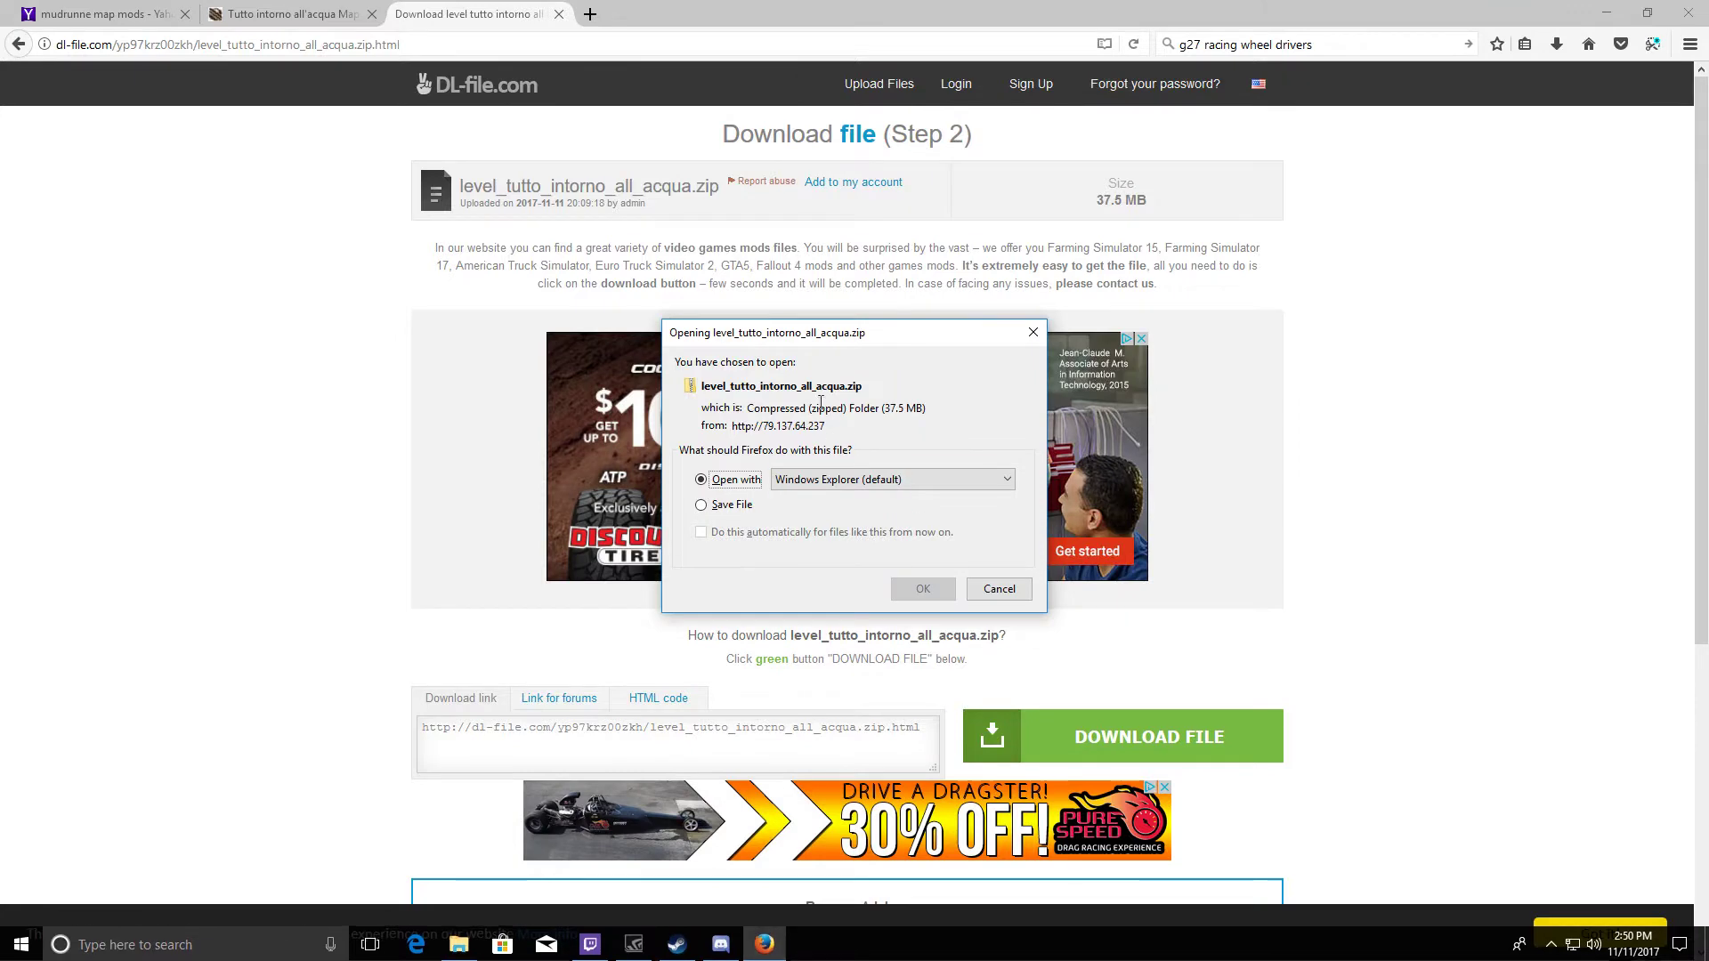
left_click(921, 588)
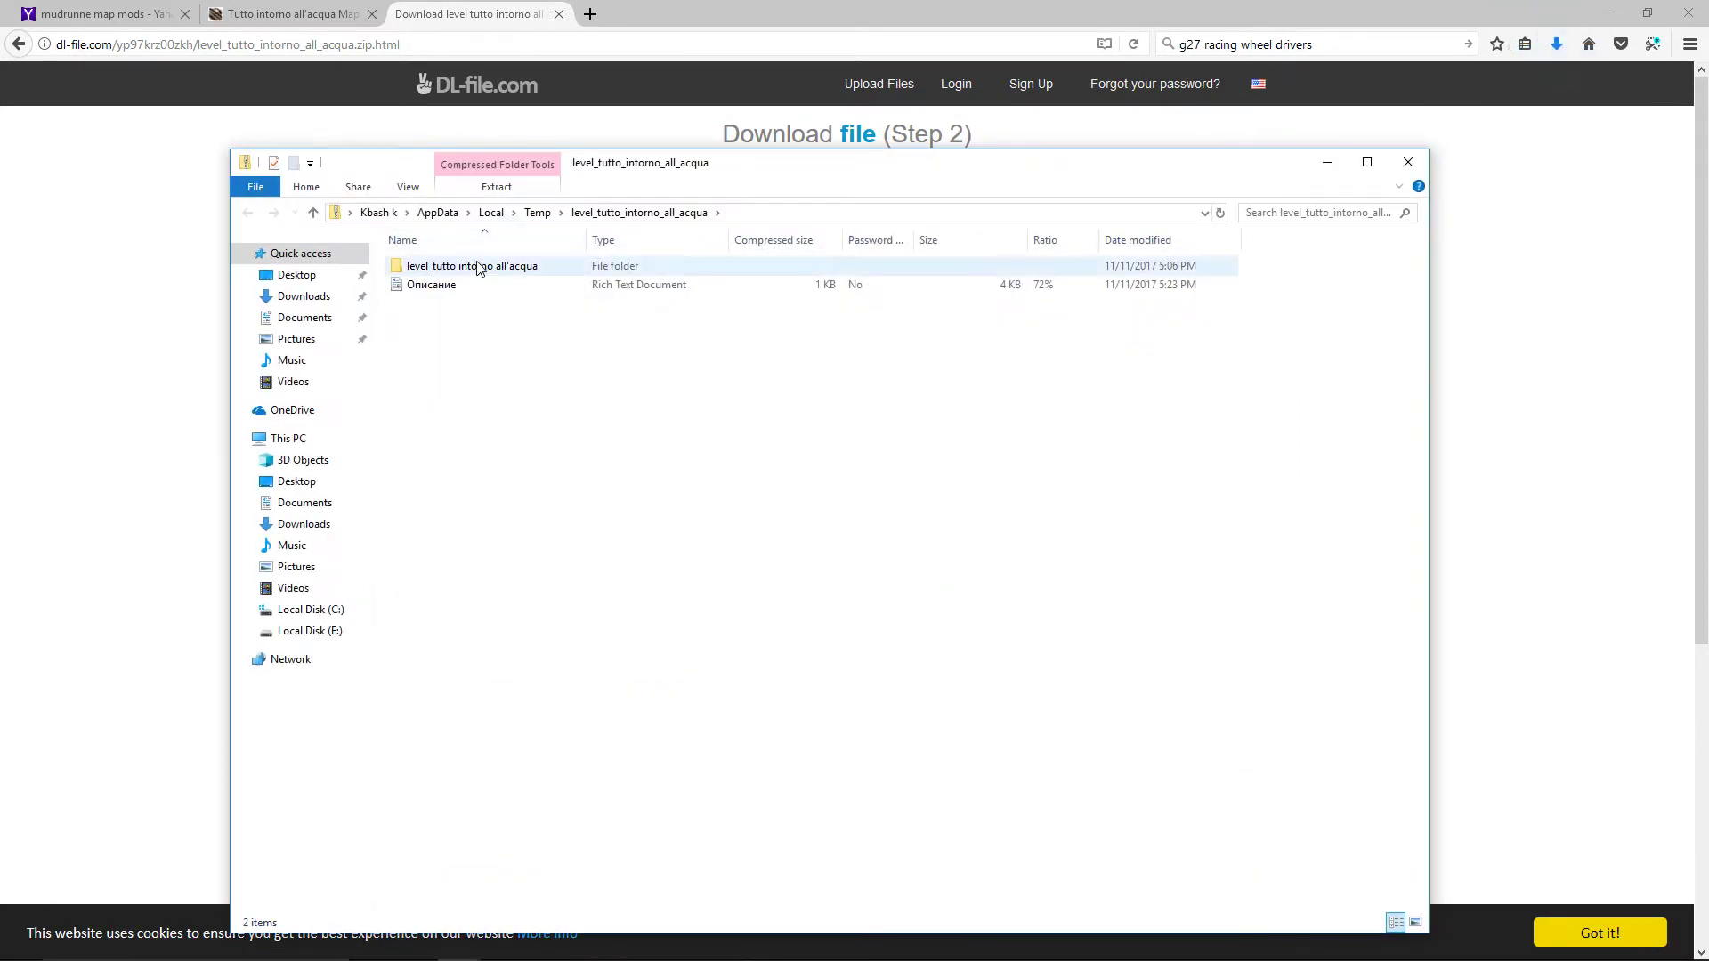
- Open the levels folder inside the archive's level_tutto intorno all'acqua and Media folders
double_click(478, 268)
double_click(473, 272)
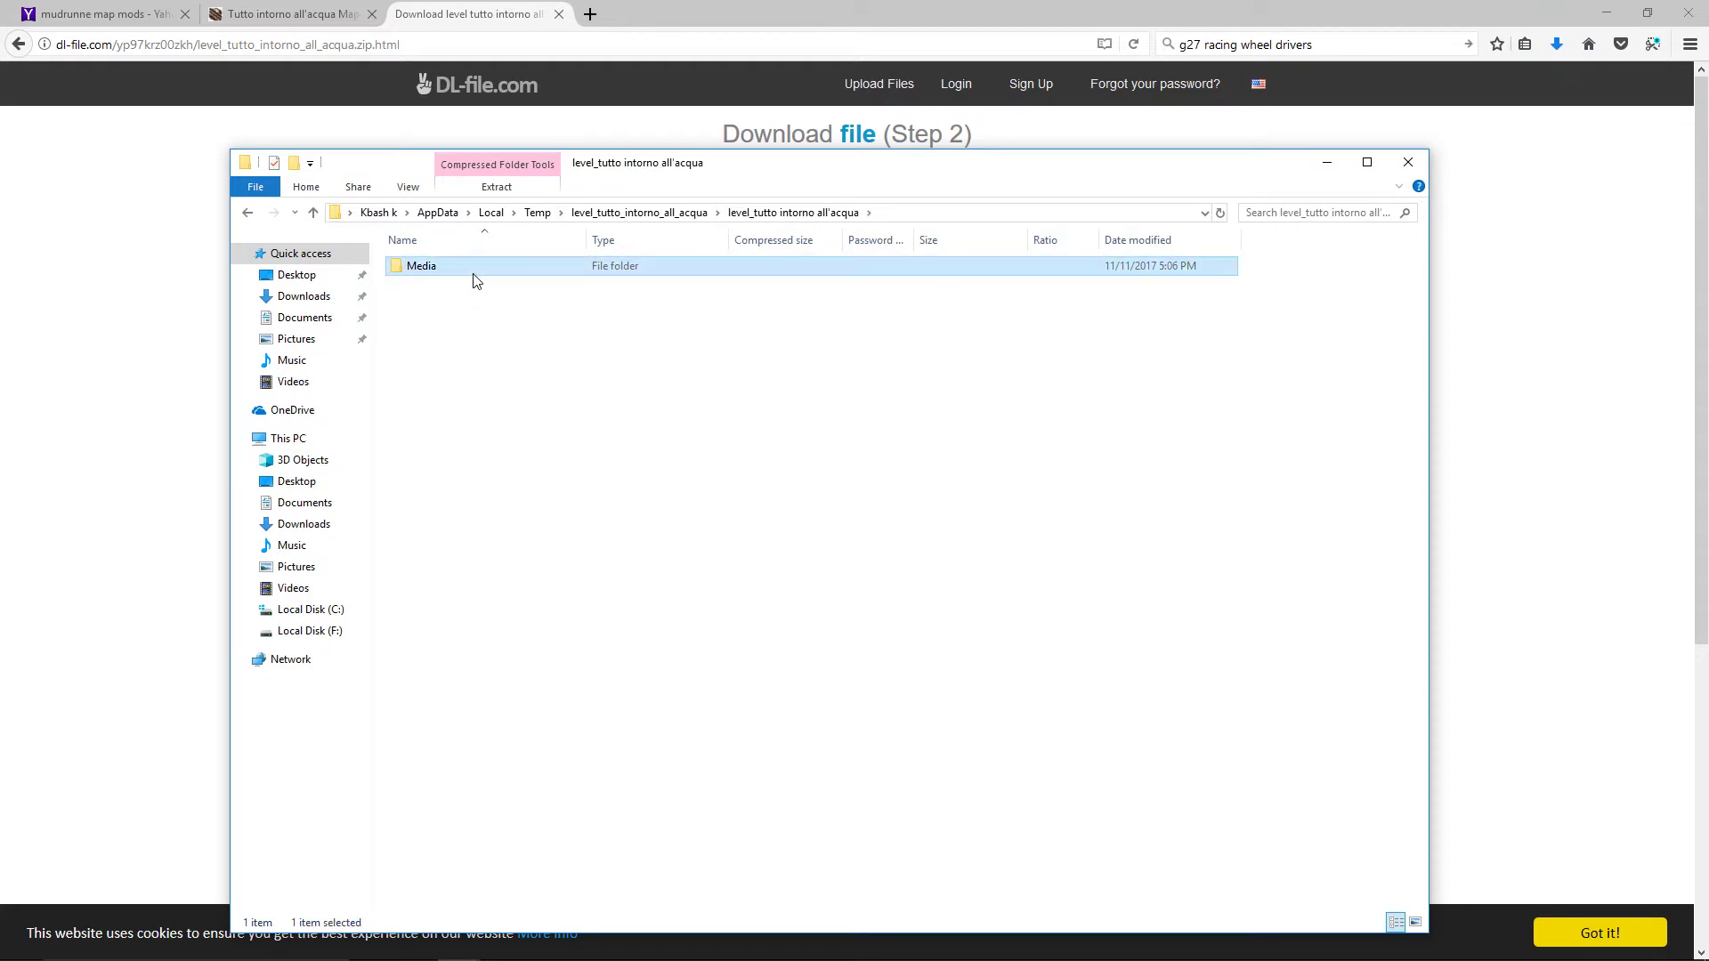
double_click(474, 274)
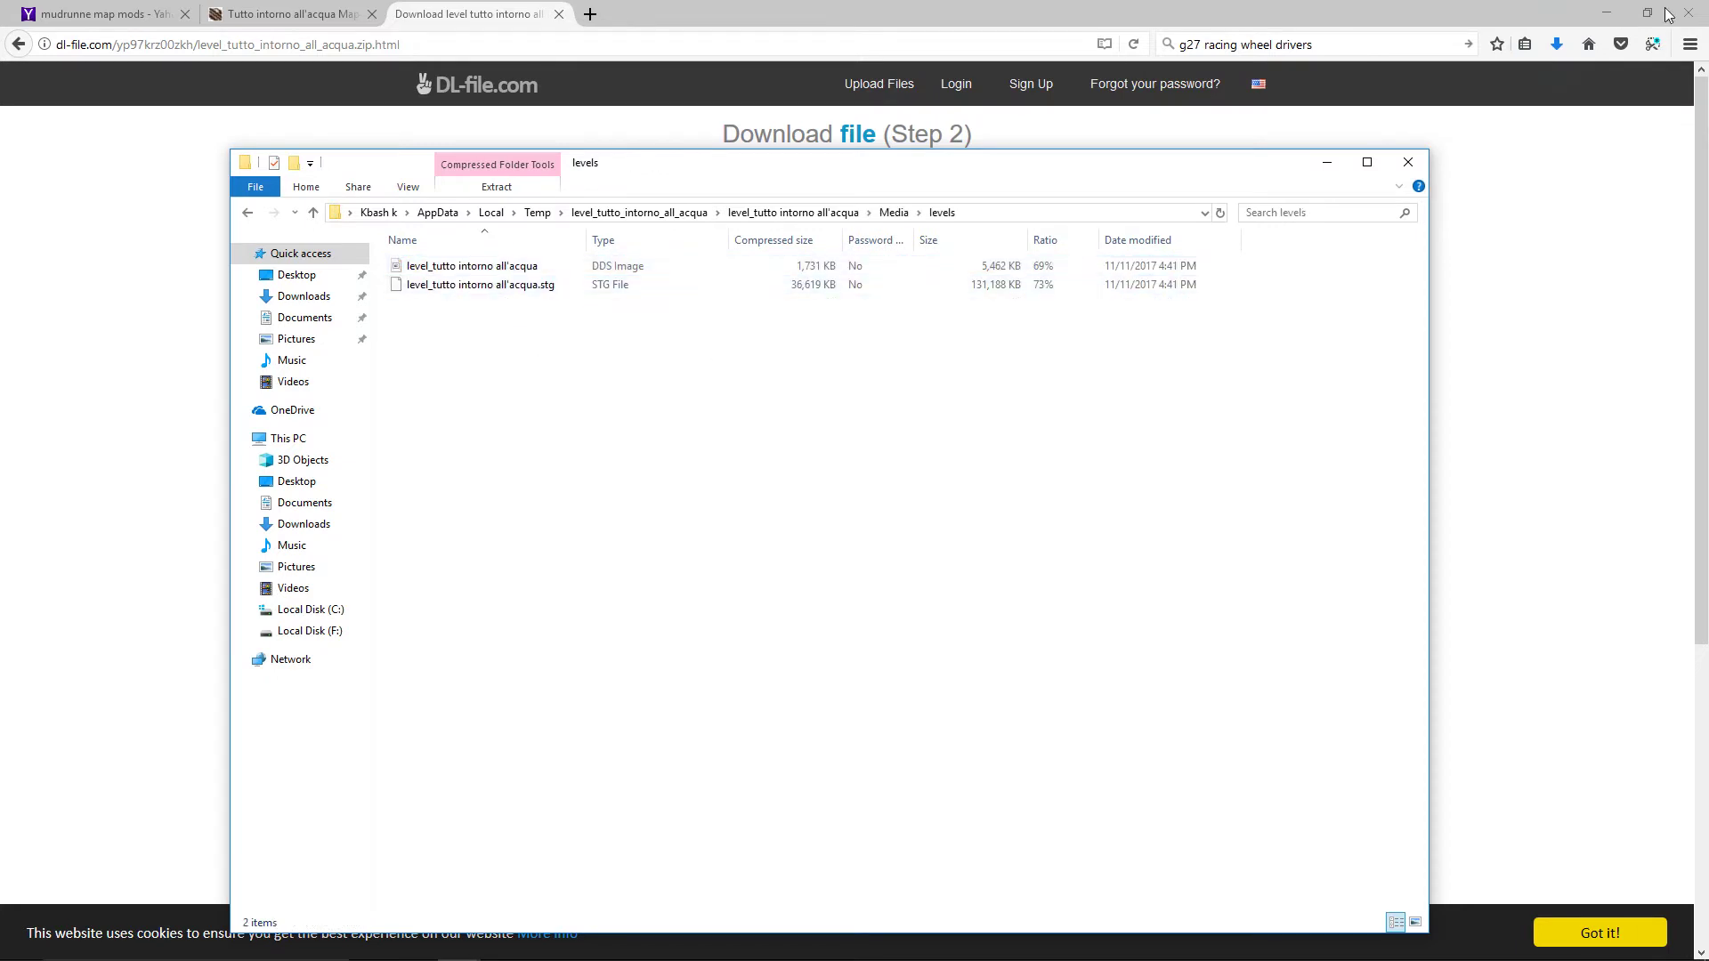
- Copy both level_tutto intorno all'acqua files into the desktop's mudrunner folder and close the archive
left_click(1602, 16)
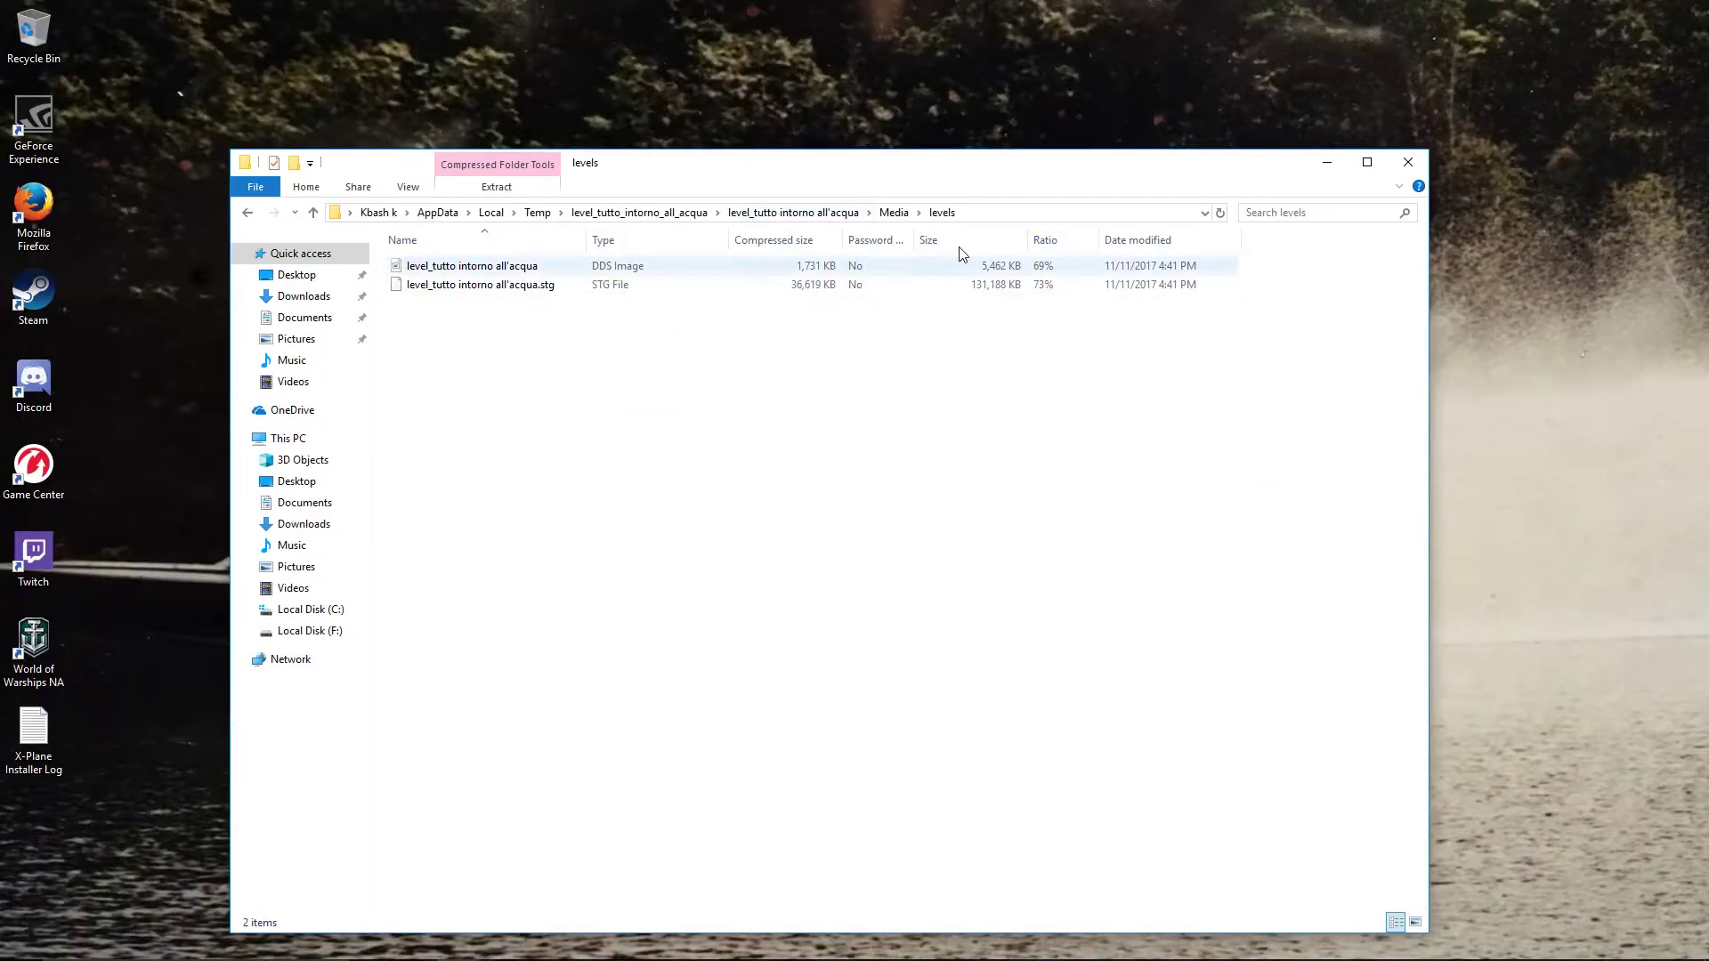
left_click_drag(1016, 162, 1052, 190)
left_click_drag(1708, 89, 737, 71)
left_click_drag(606, 350, 712, 58)
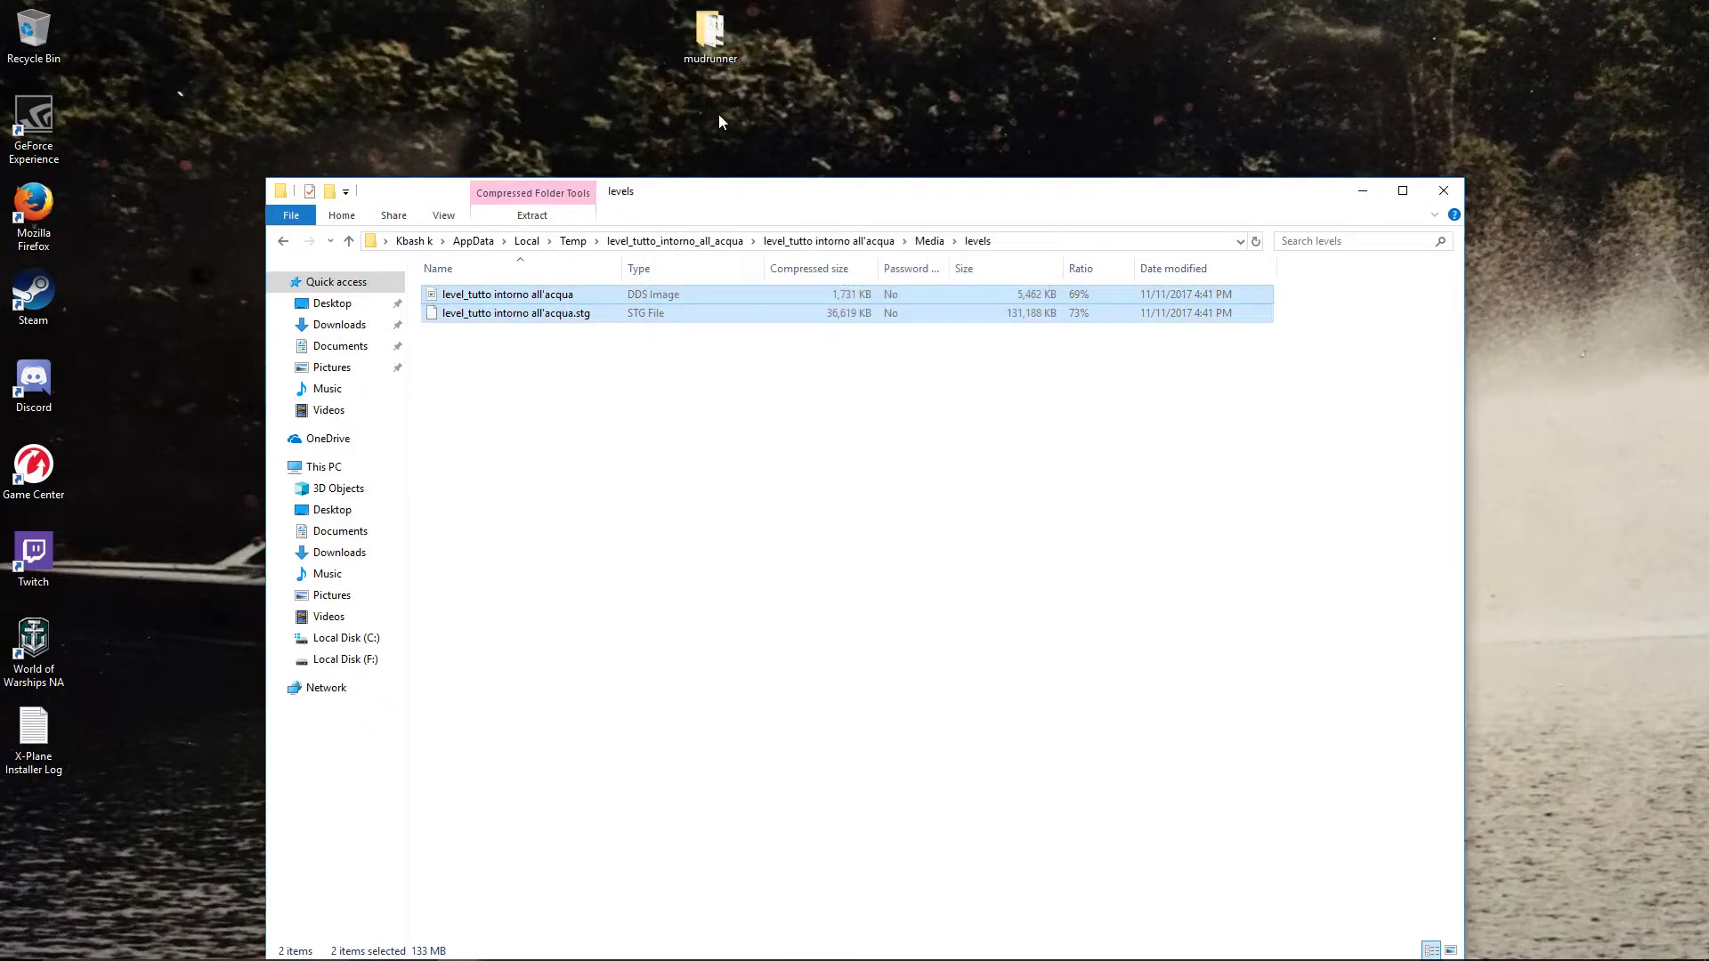
key("BackSpace")
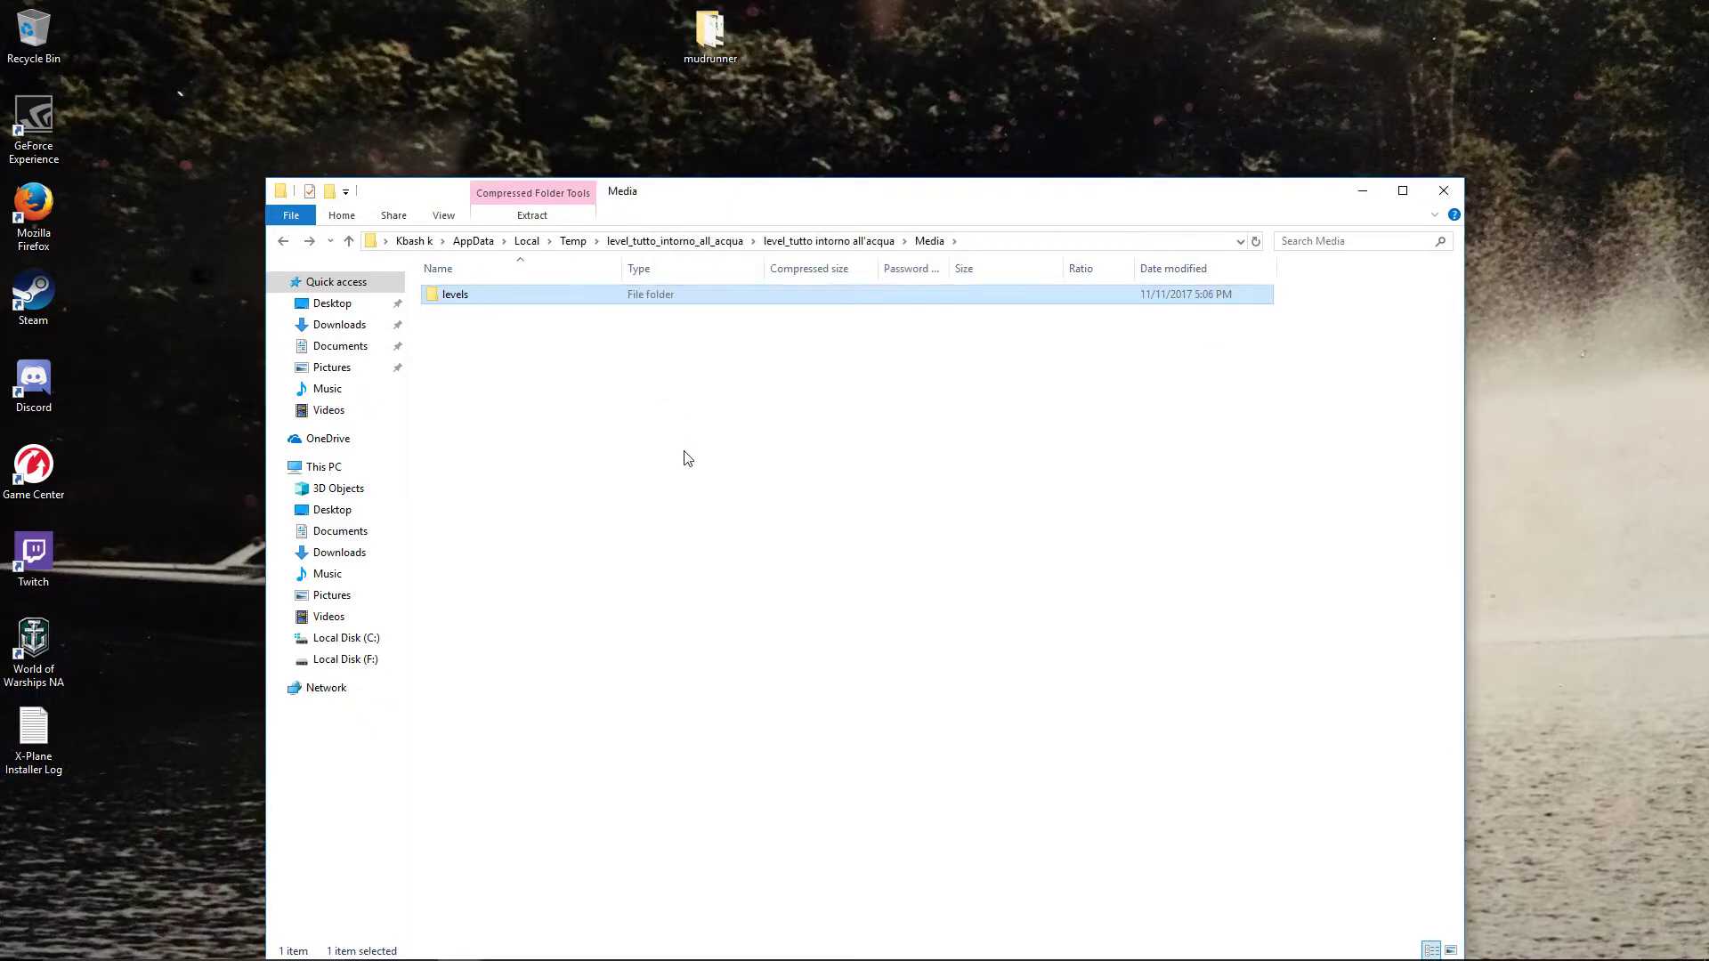
left_click(1432, 194)
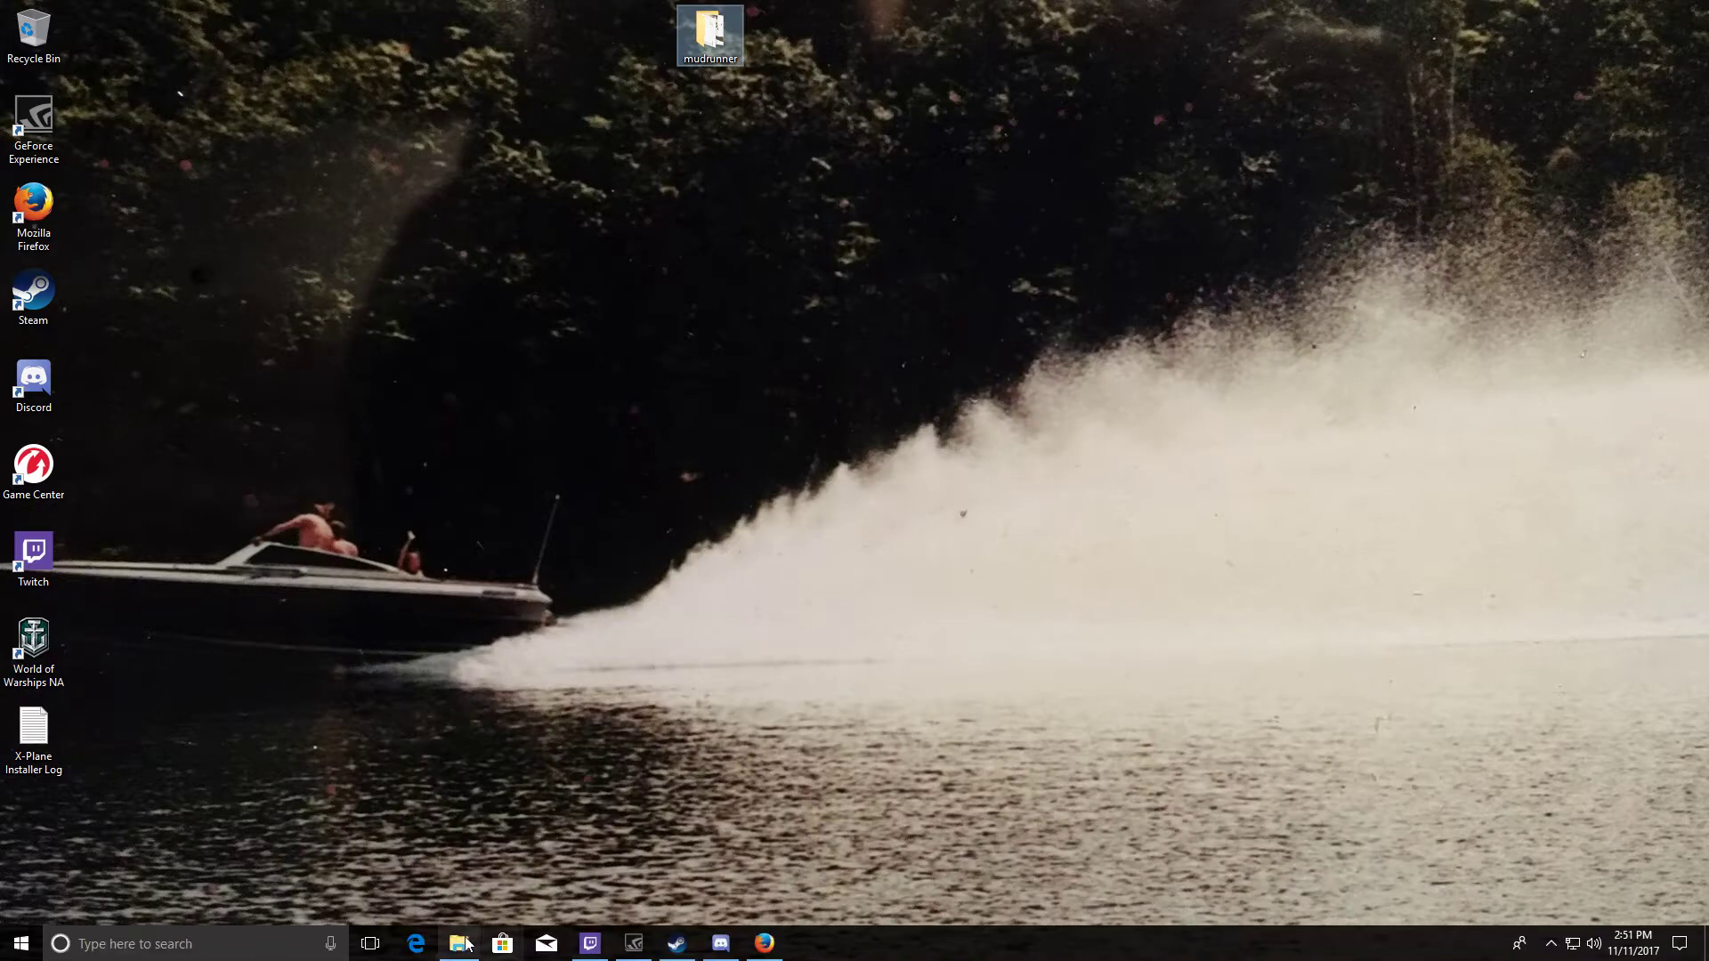
- Open the levels folder inside the Media archive of F:\Steam\steamapps\common\Spintires MudRunner
left_click(459, 943)
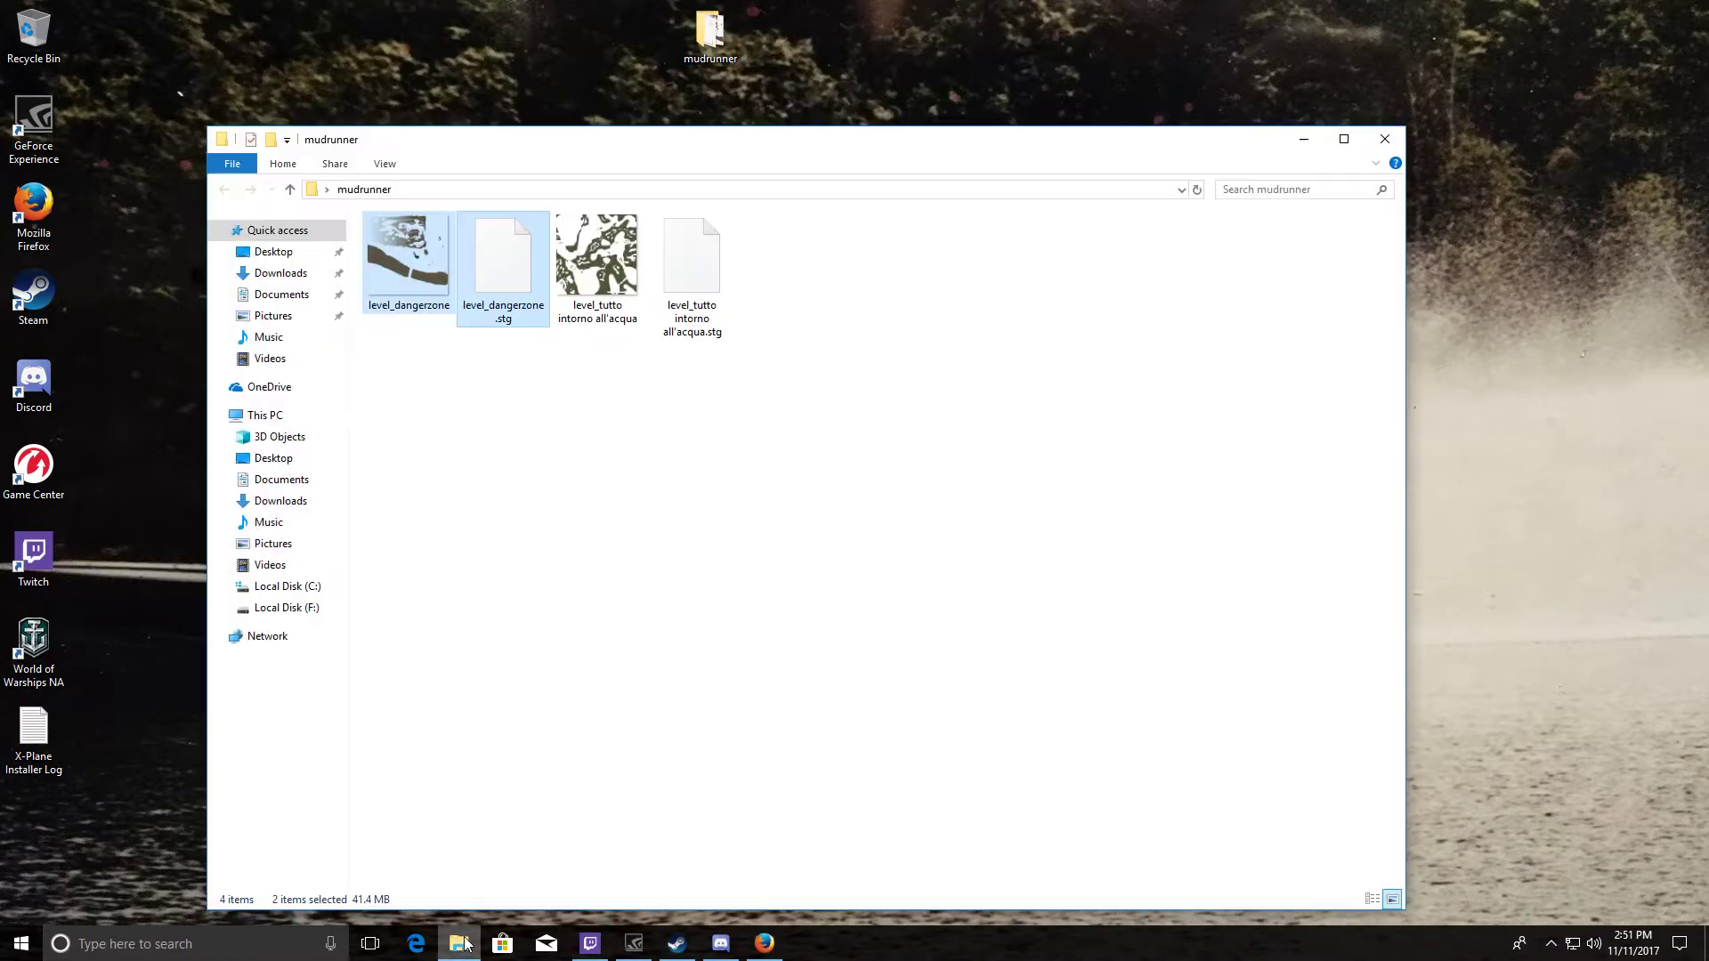
left_click(313, 607)
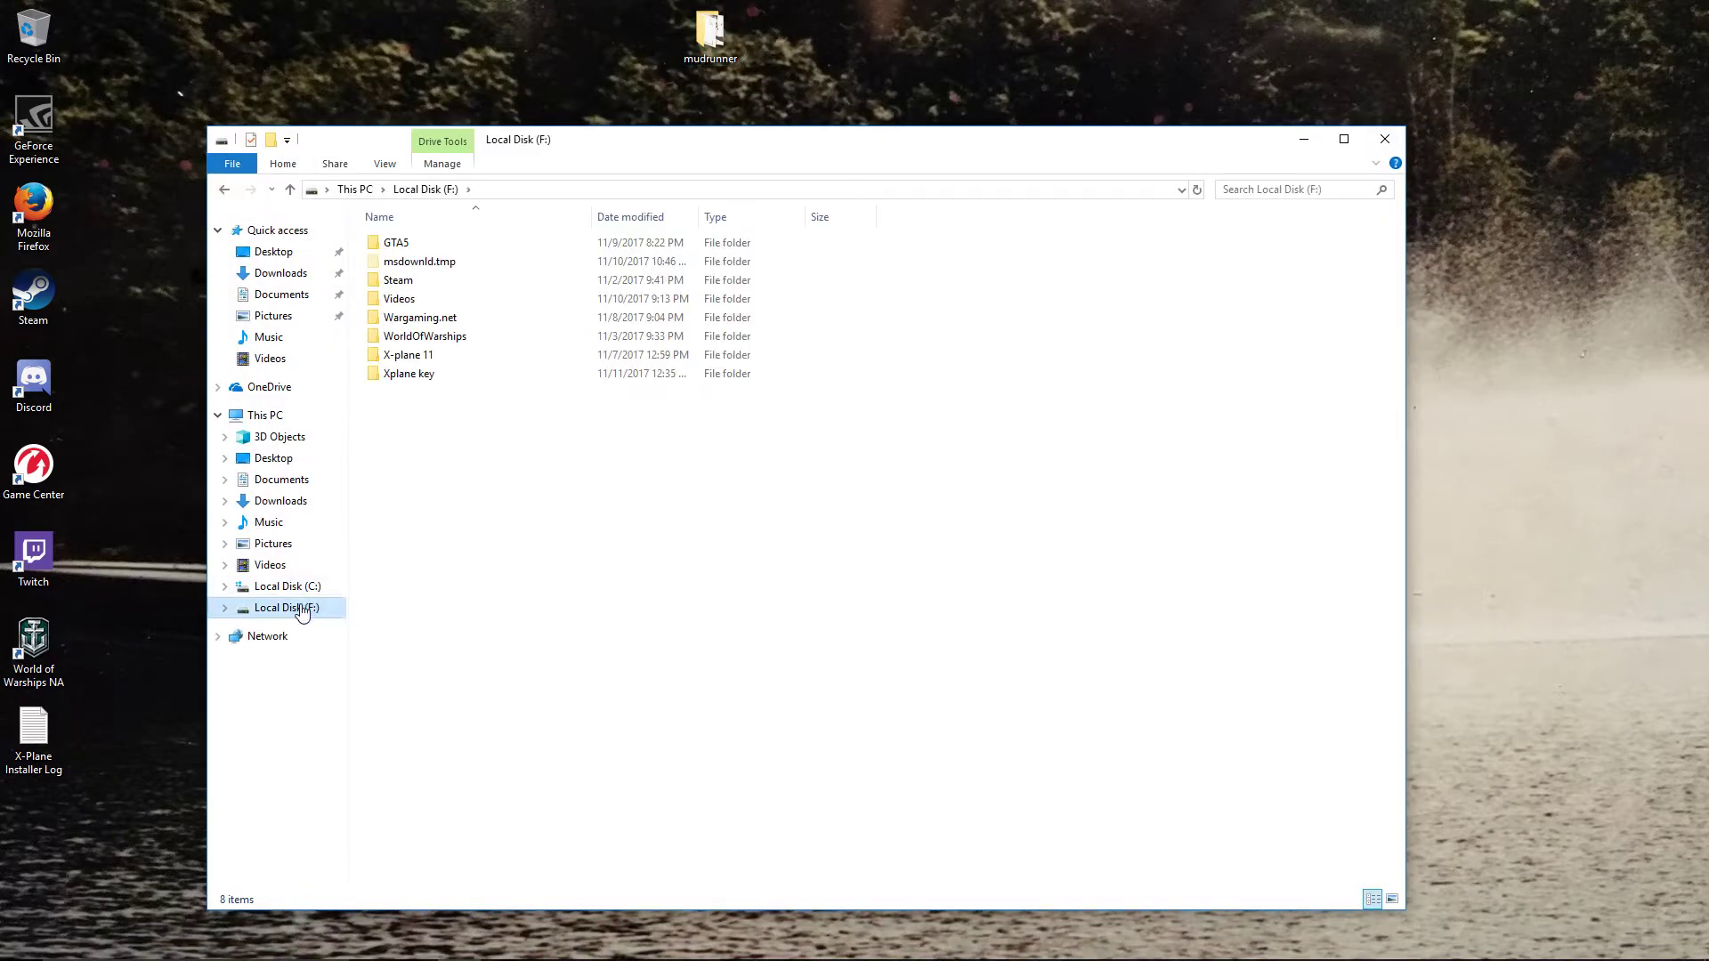
double_click(426, 279)
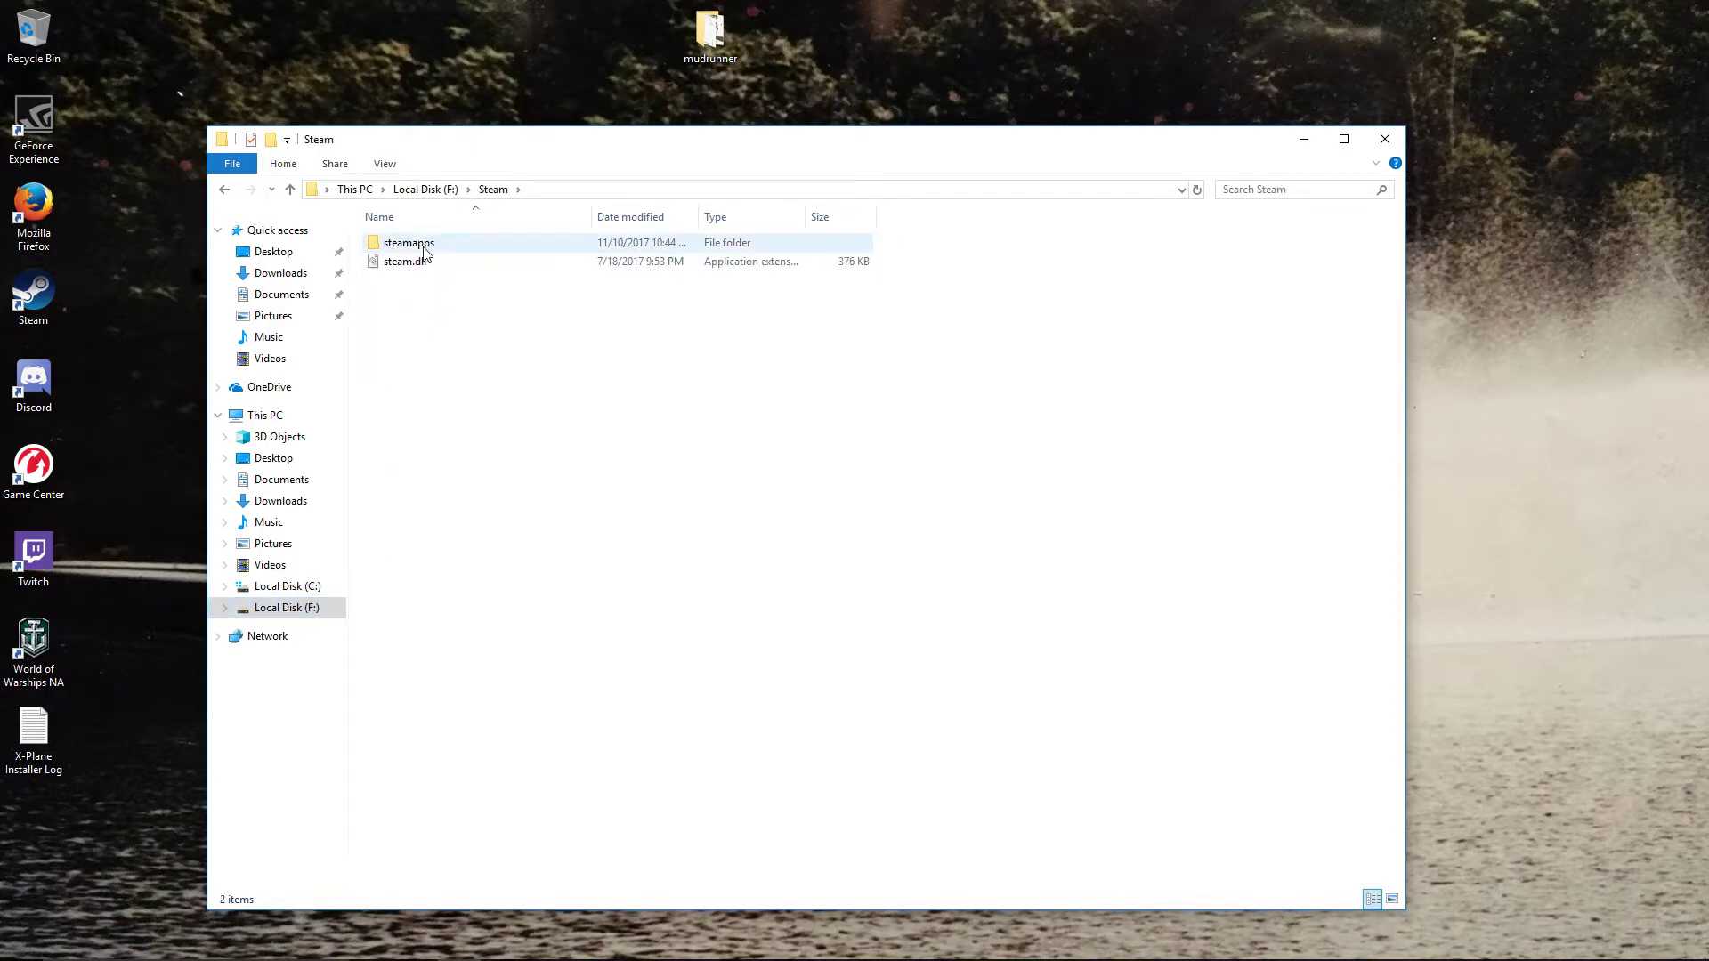
double_click(425, 248)
double_click(425, 246)
double_click(432, 430)
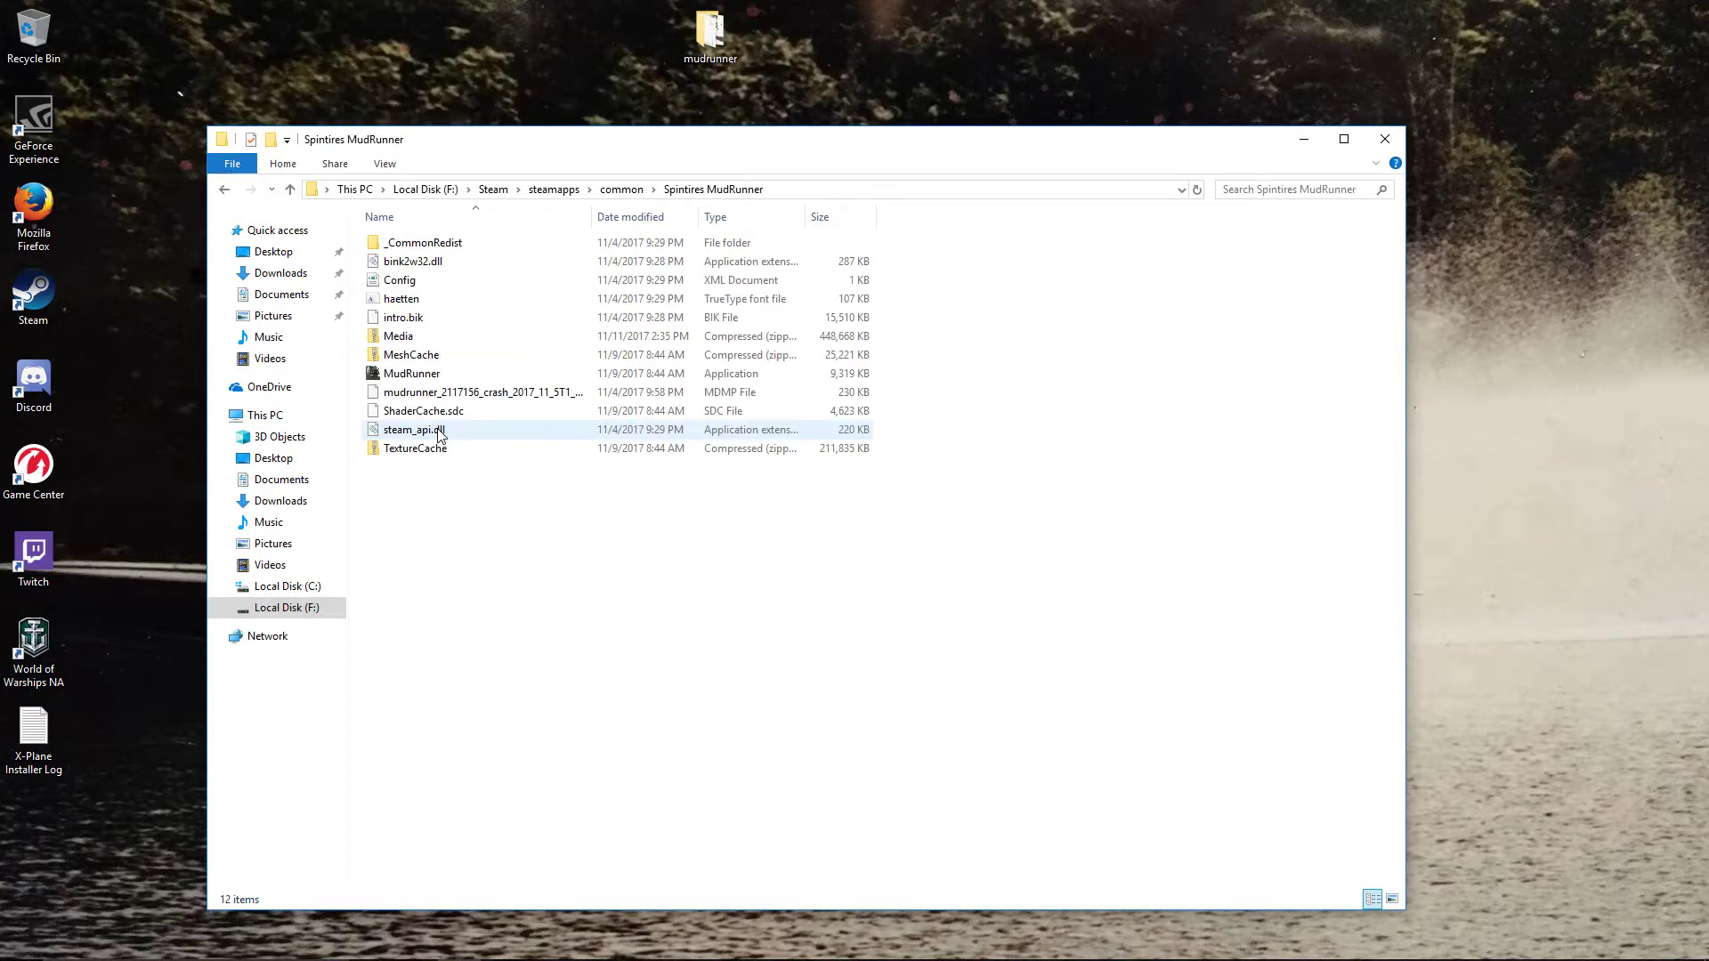
double_click(458, 335)
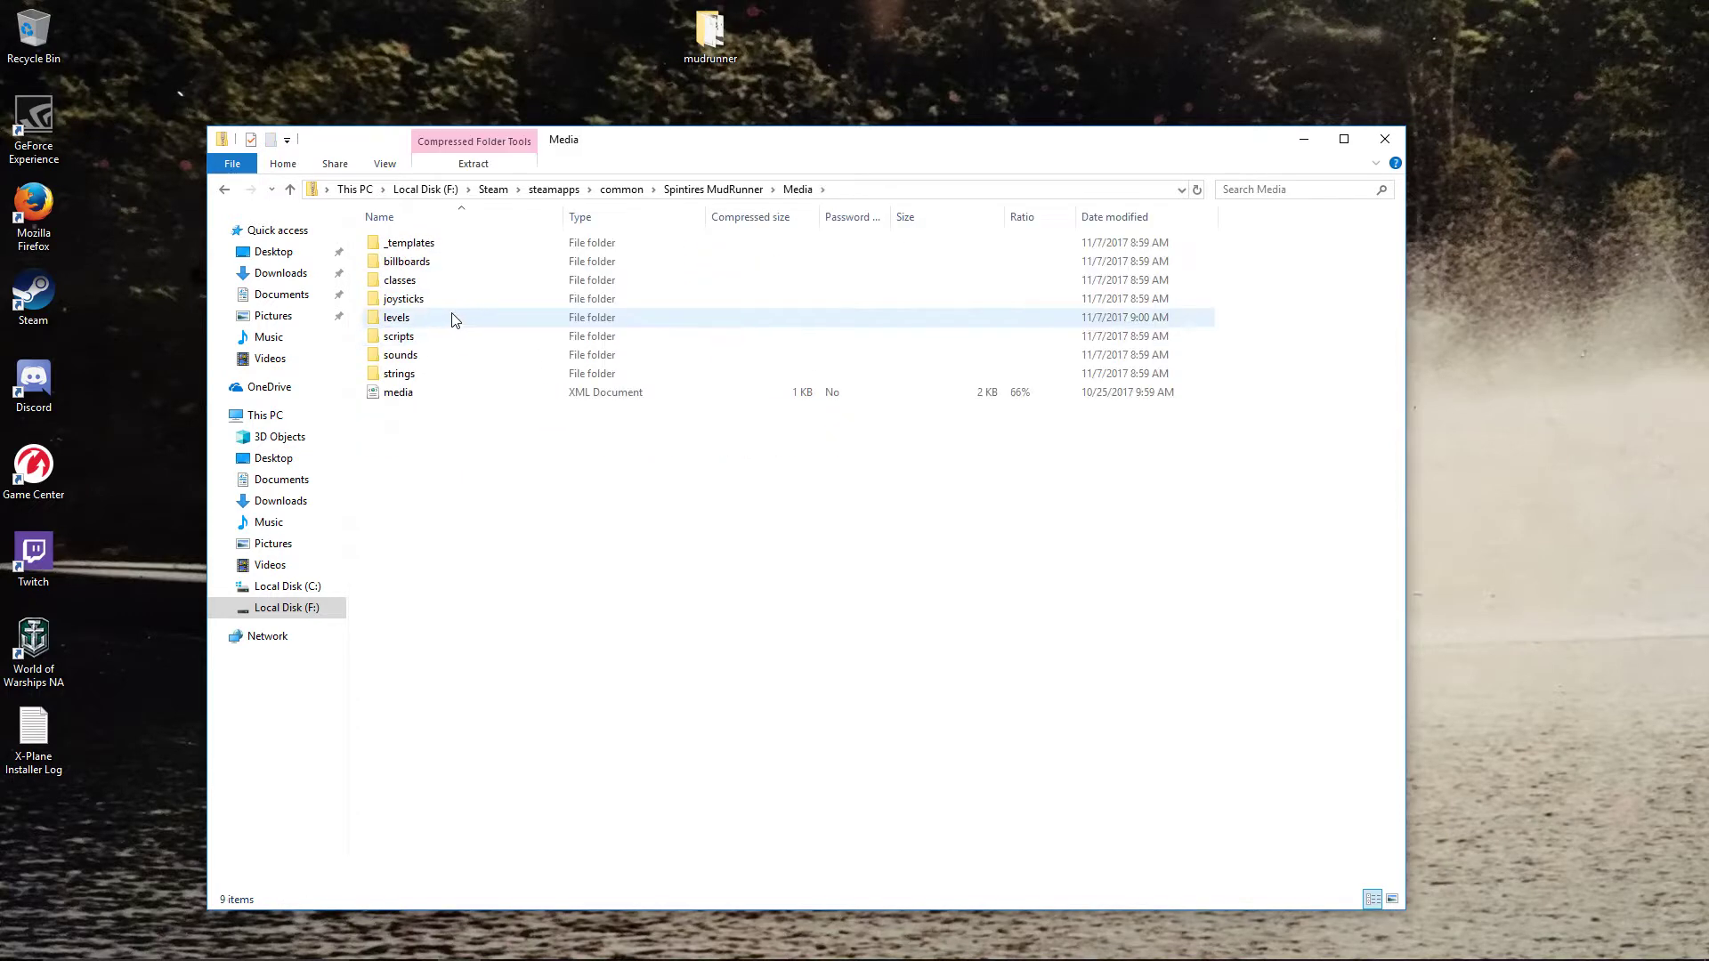
double_click(455, 321)
- Copy the two level_tutto intorno all'acqua files from the mudrunner folder into the game's levels folder, and close the mudrunner folder
double_click(712, 54)
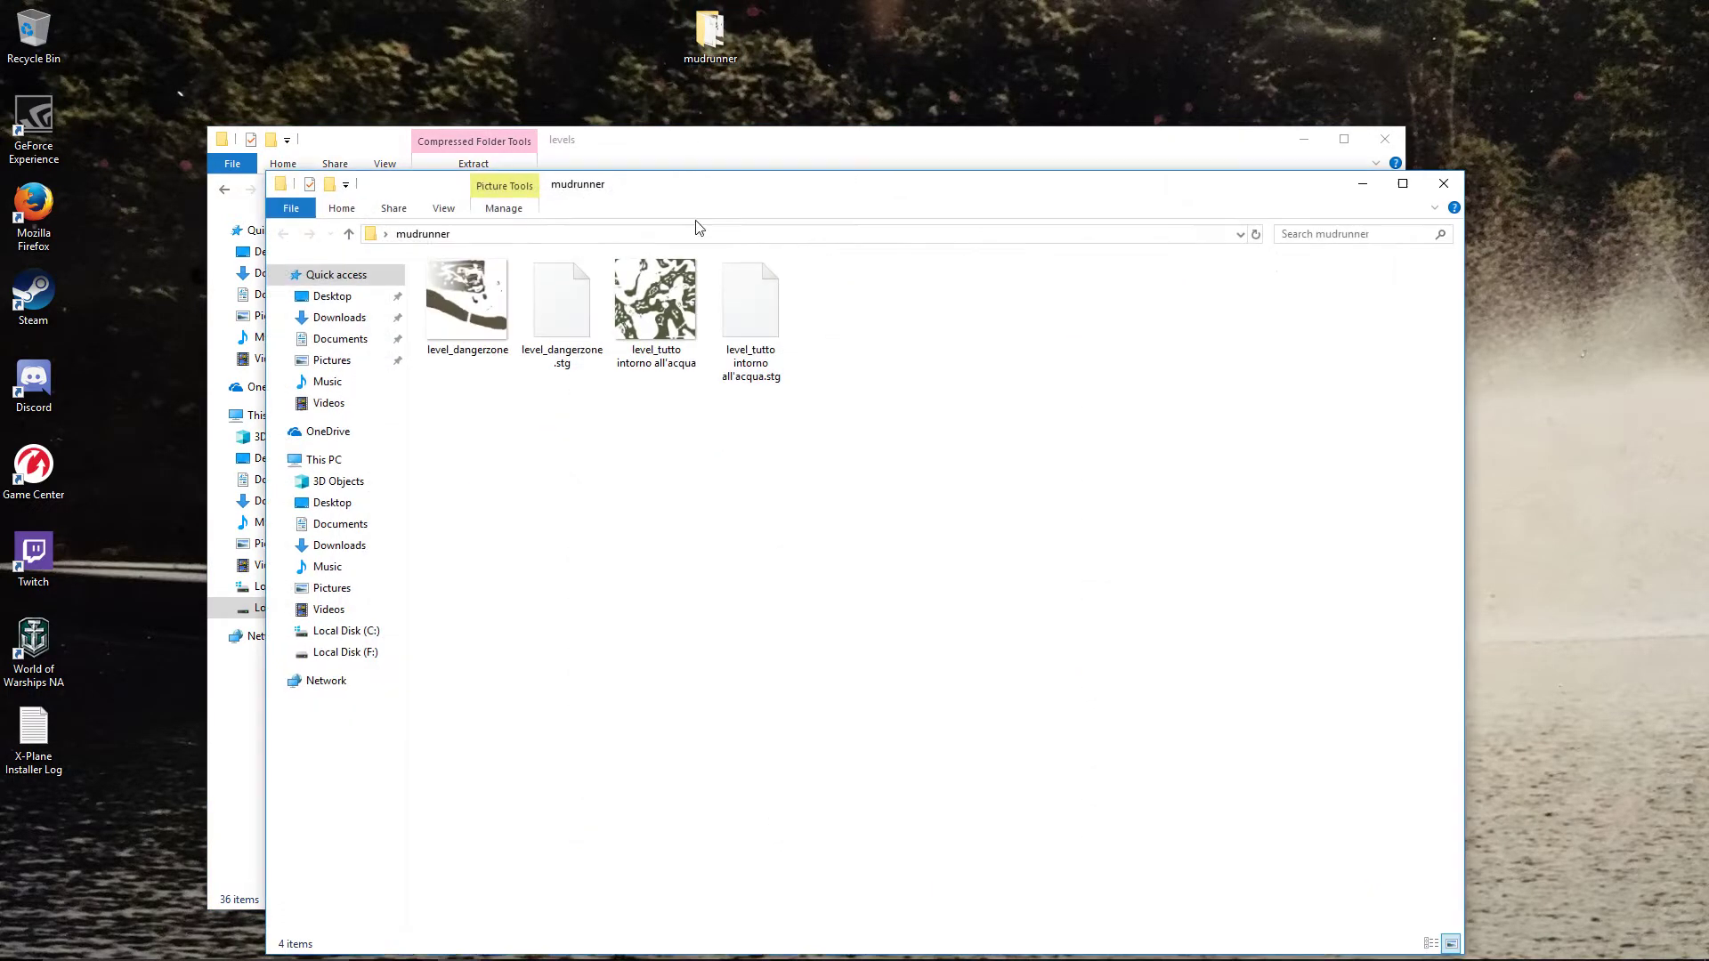
left_click(686, 337)
left_click(734, 330, "ctrl")
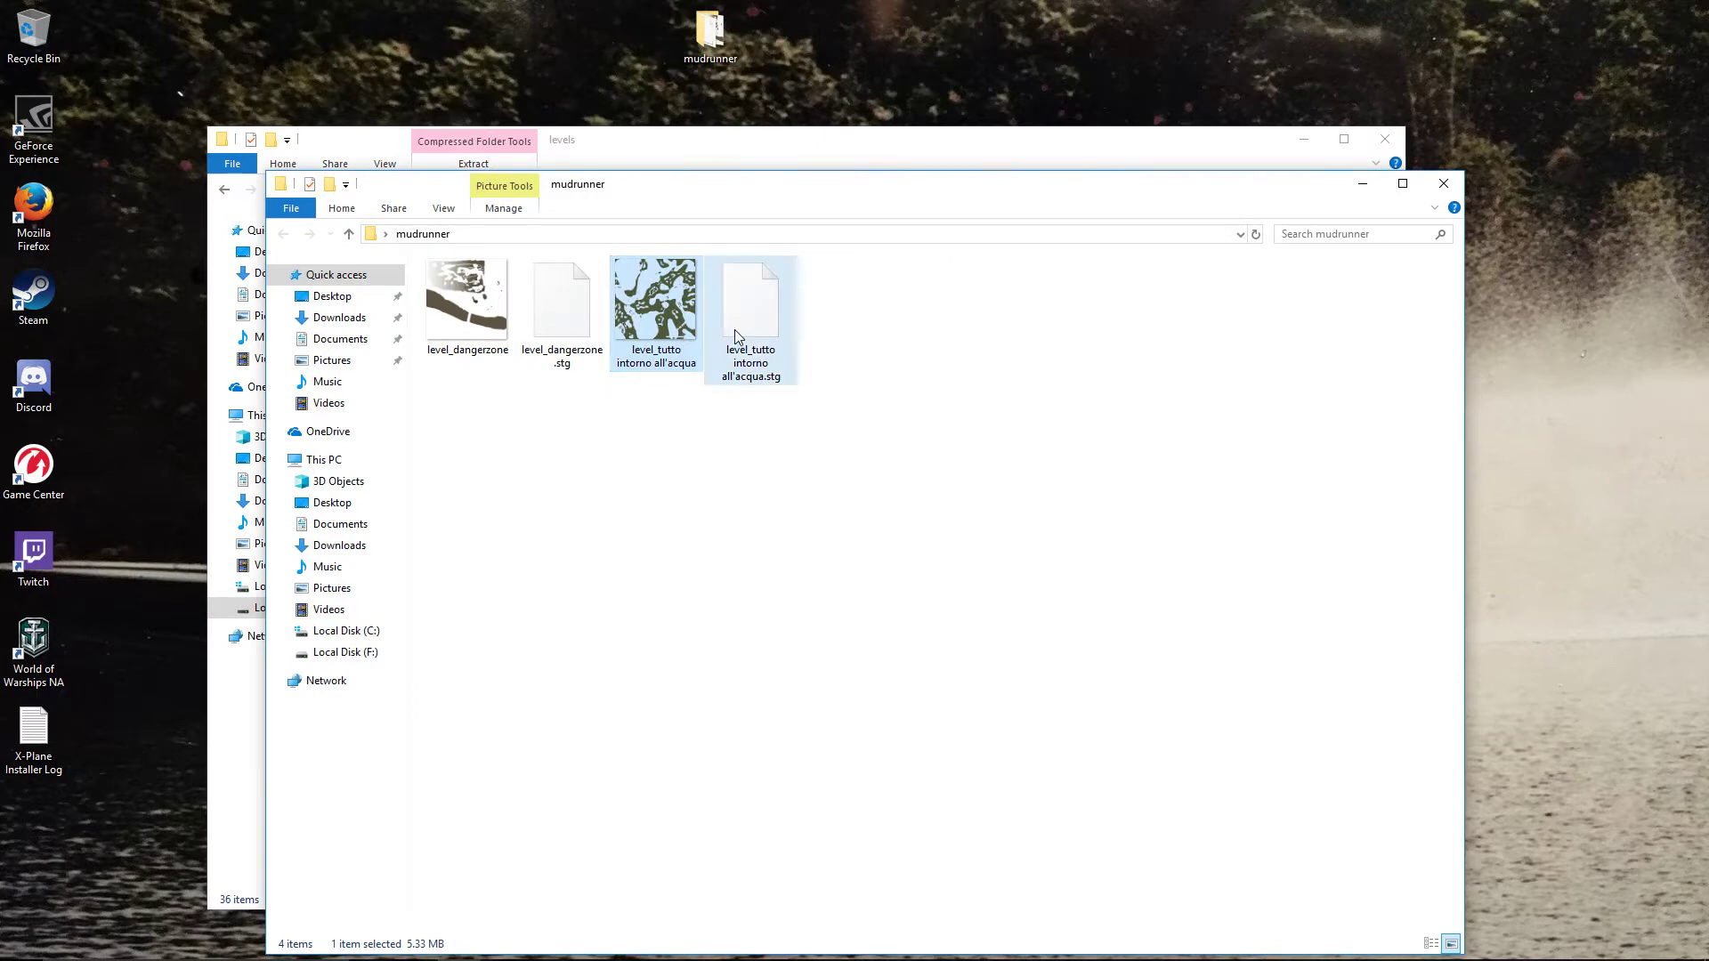
left_click_drag(812, 190, 538, 563)
left_click_drag(487, 692, 1262, 442)
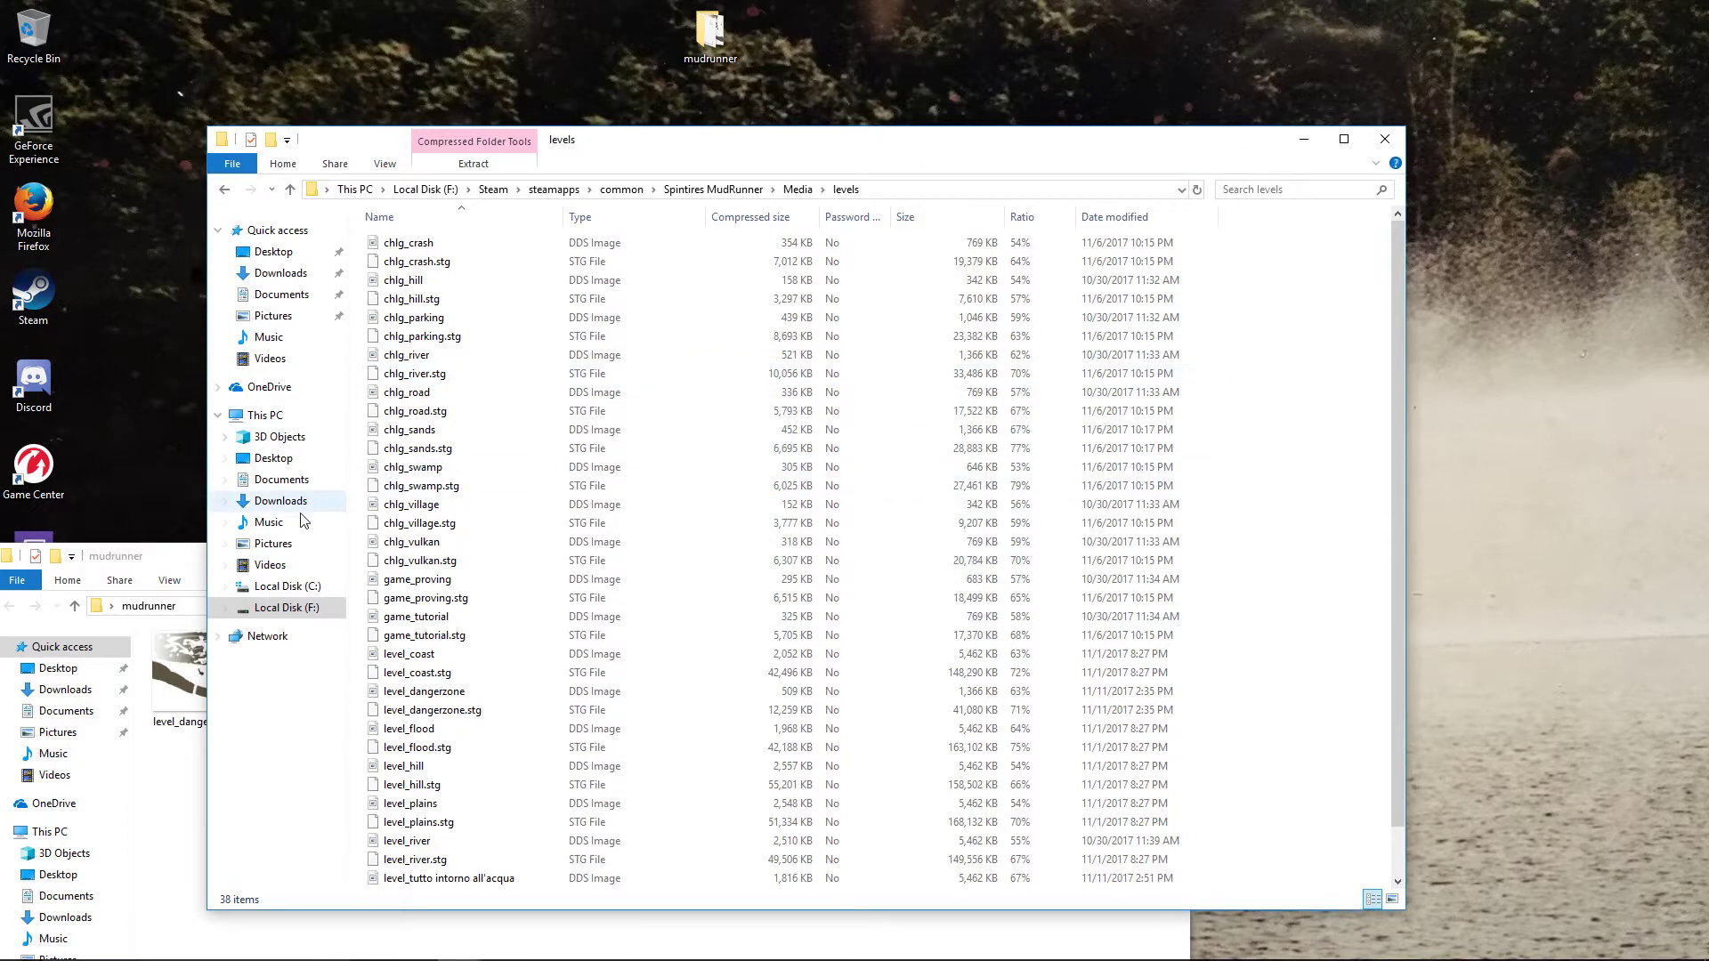
left_click(192, 563)
left_click(1168, 556)
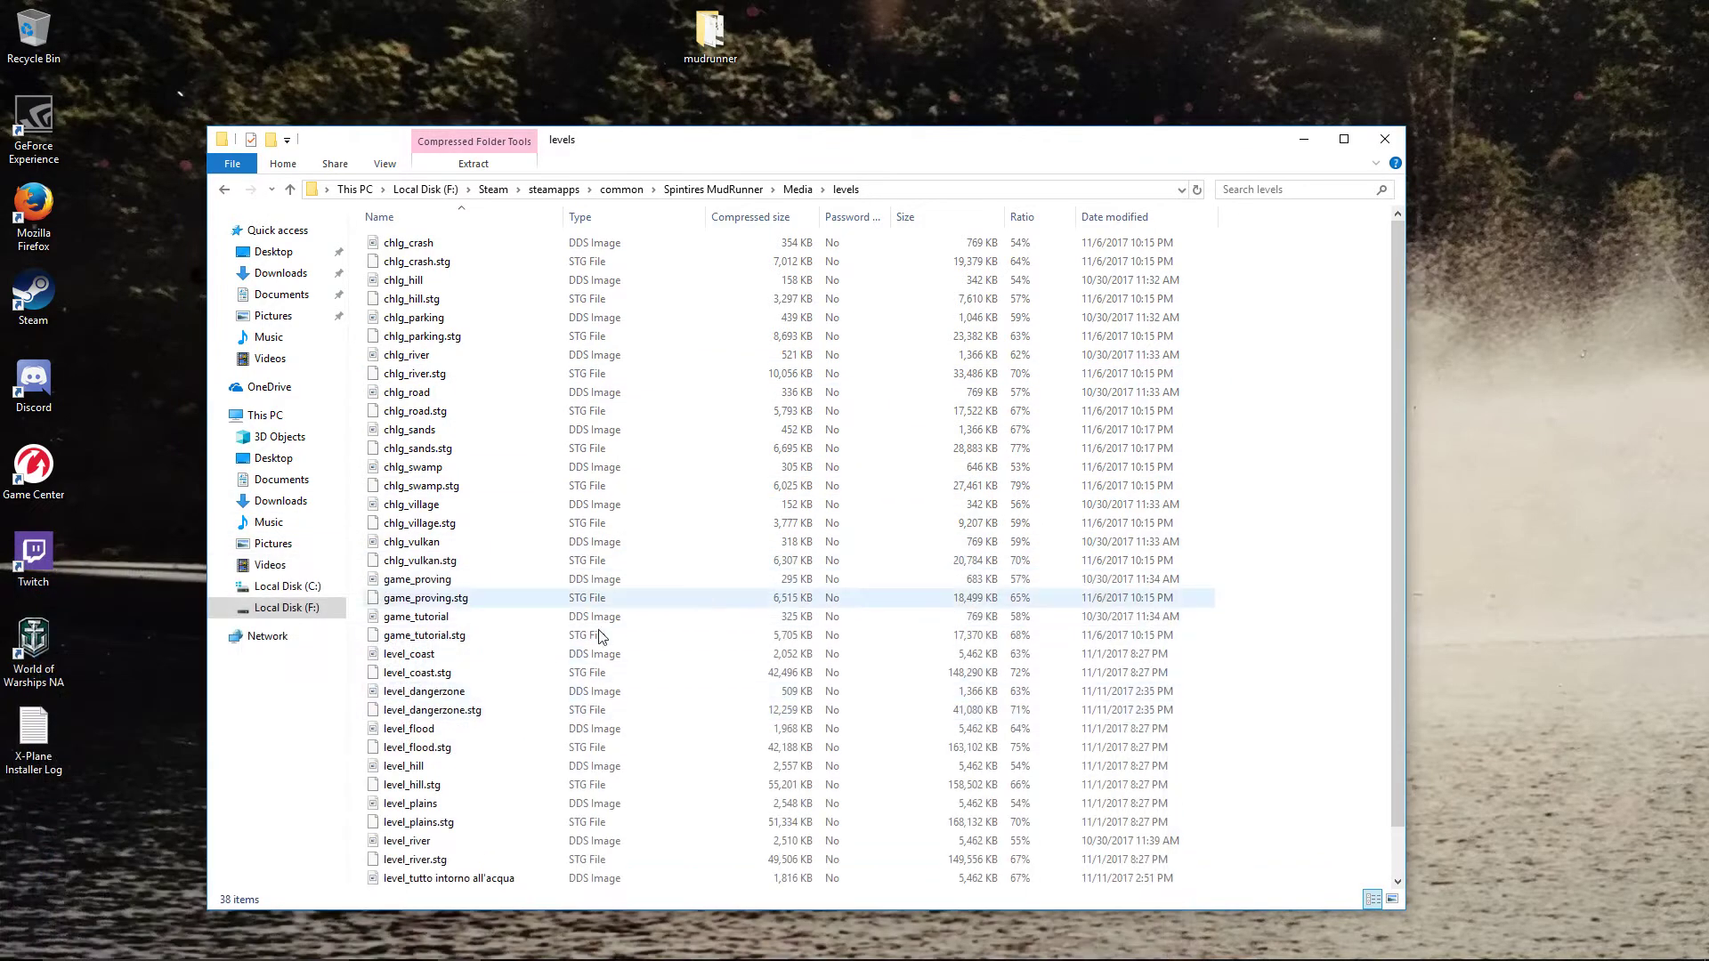
- Switch to Firefox and open the downloaded unchartedswamp.zip
left_click(458, 942)
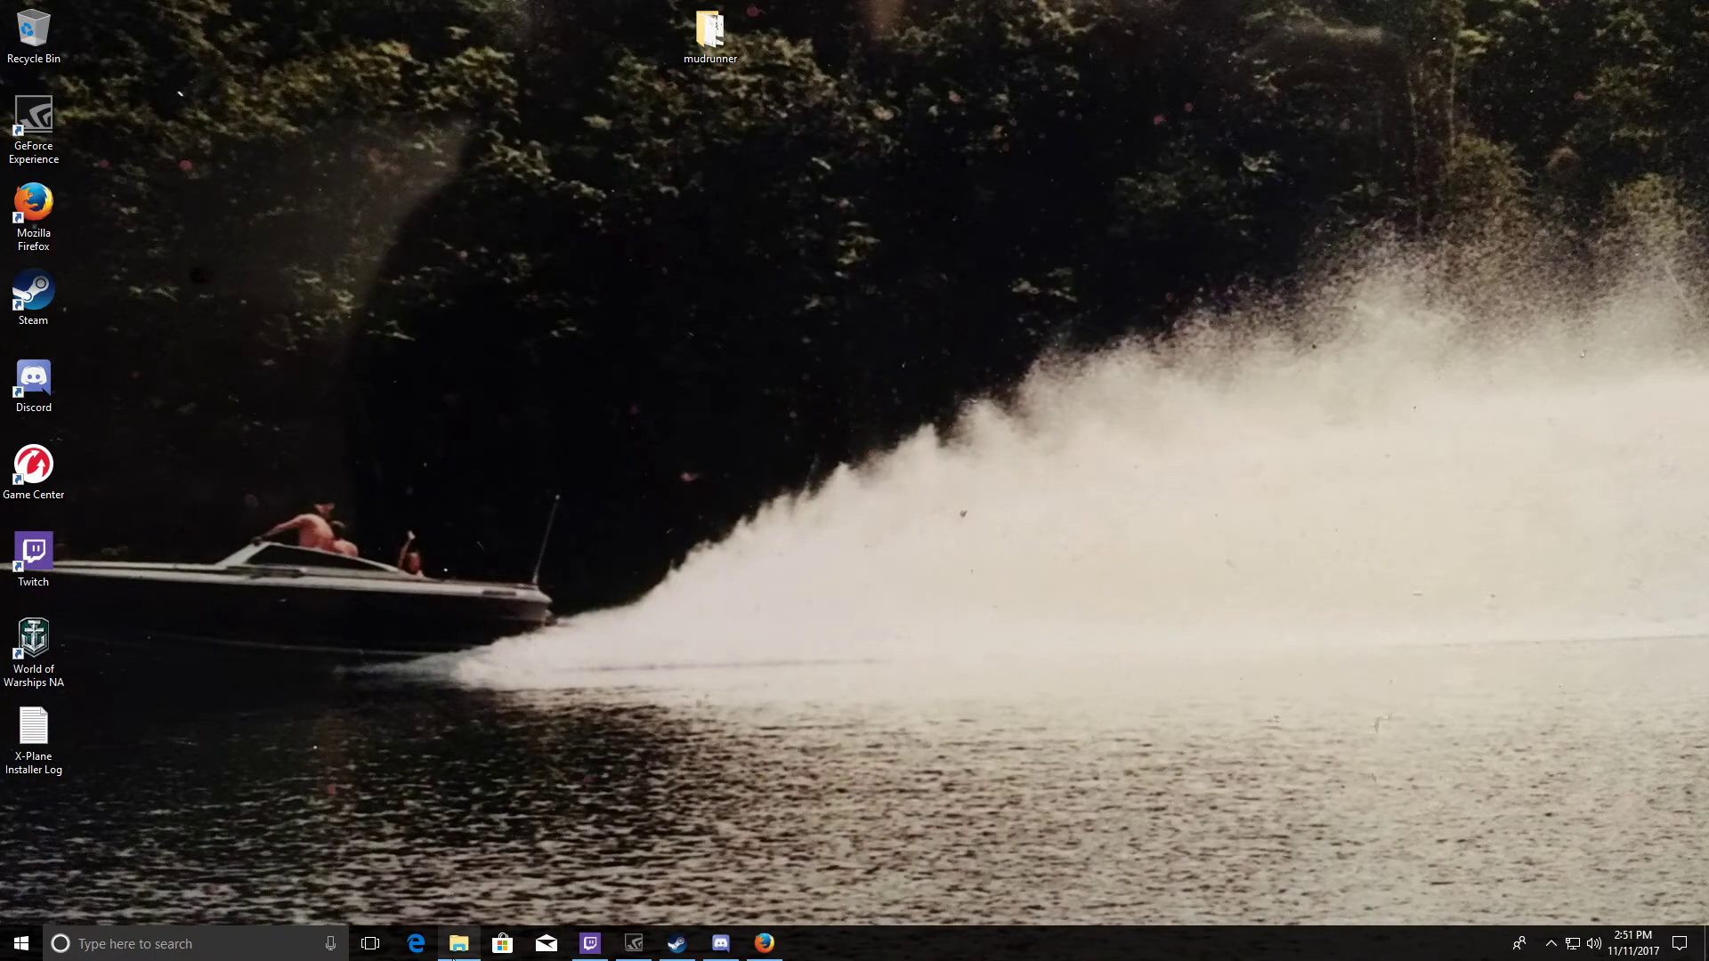
left_click(459, 943)
left_click(764, 943)
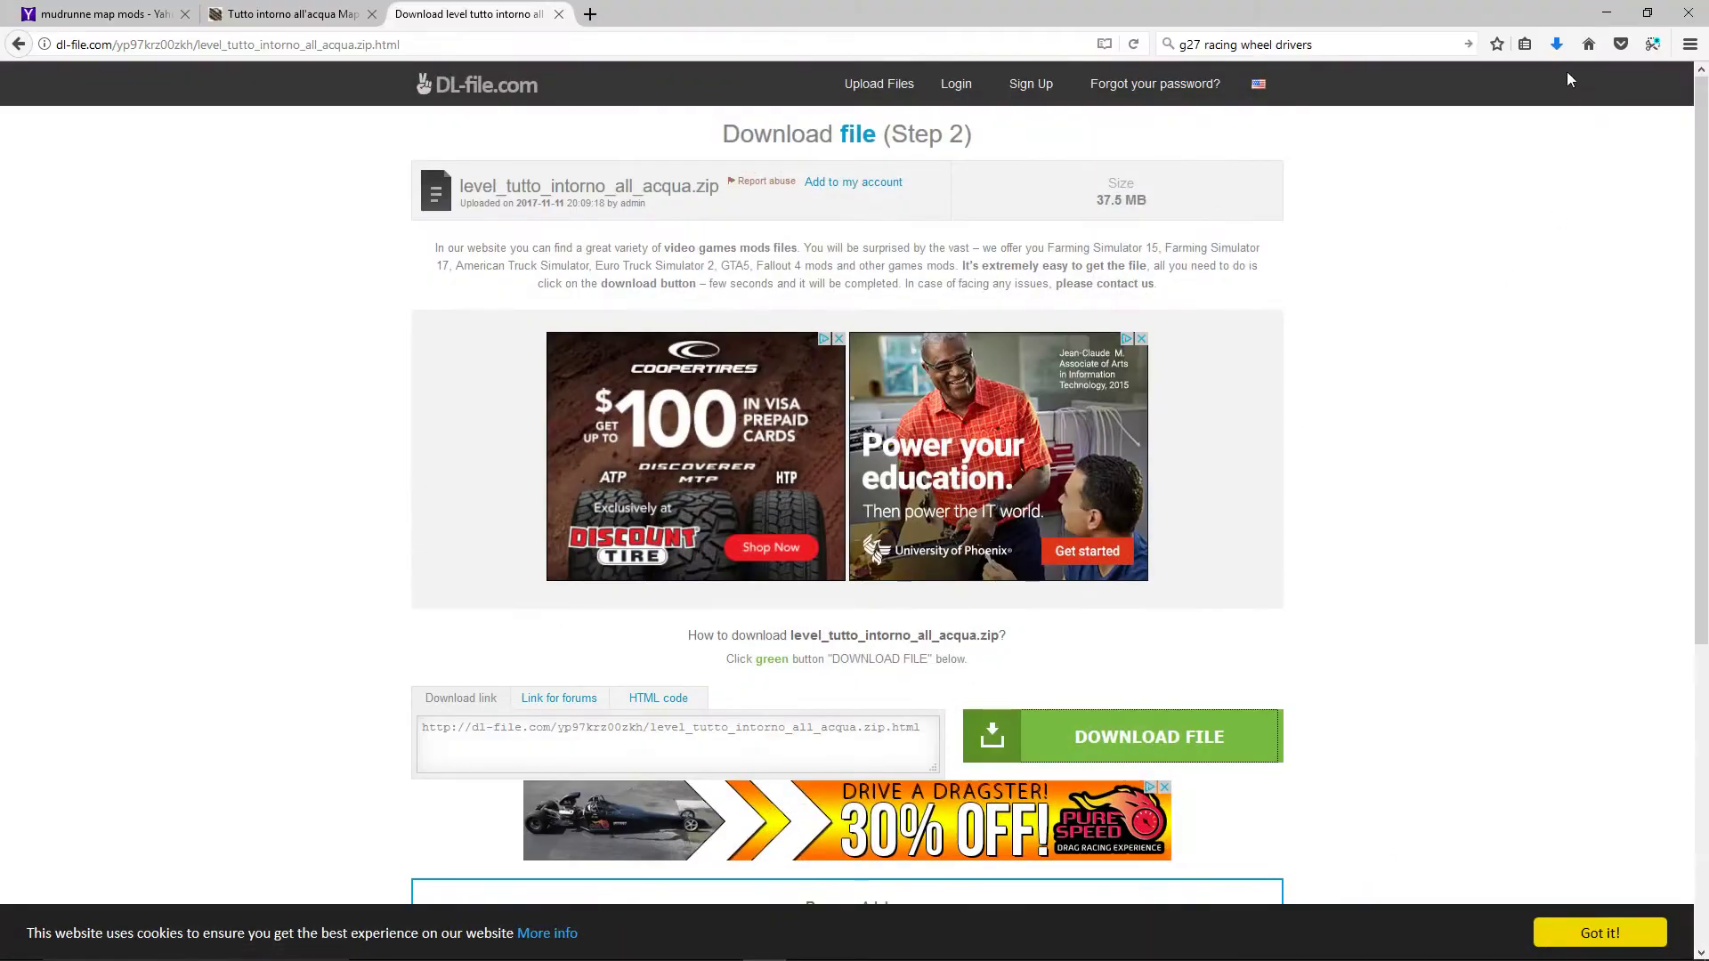
left_click(1556, 44)
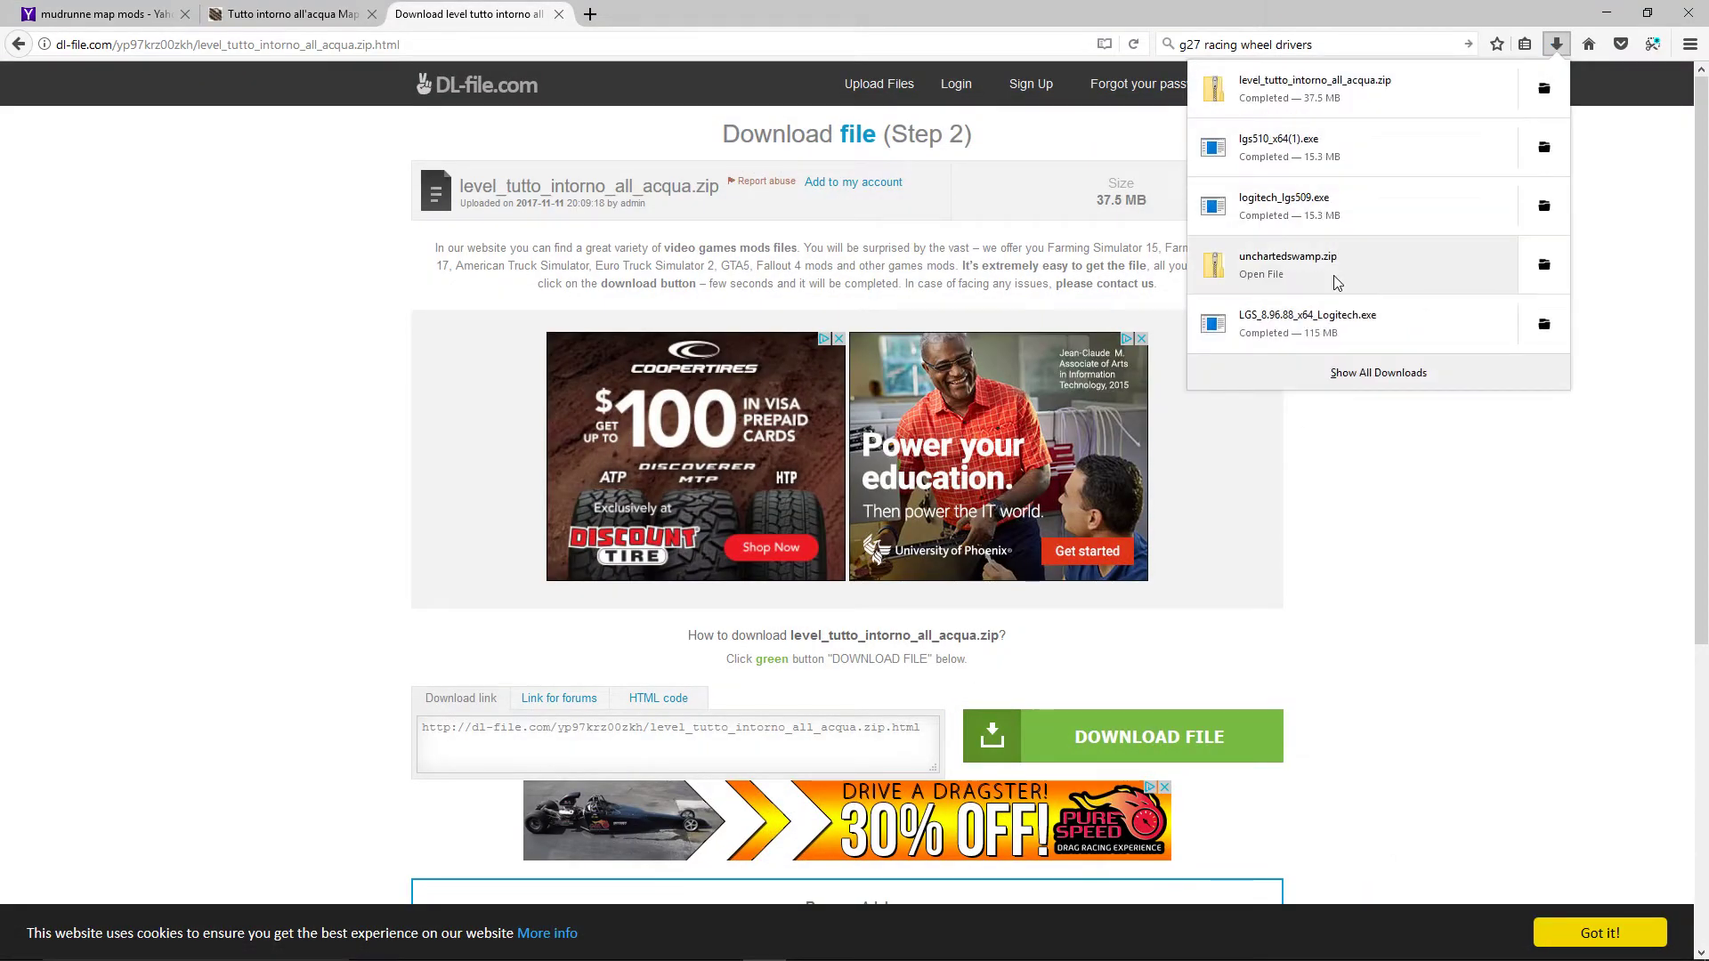
left_click(1371, 263)
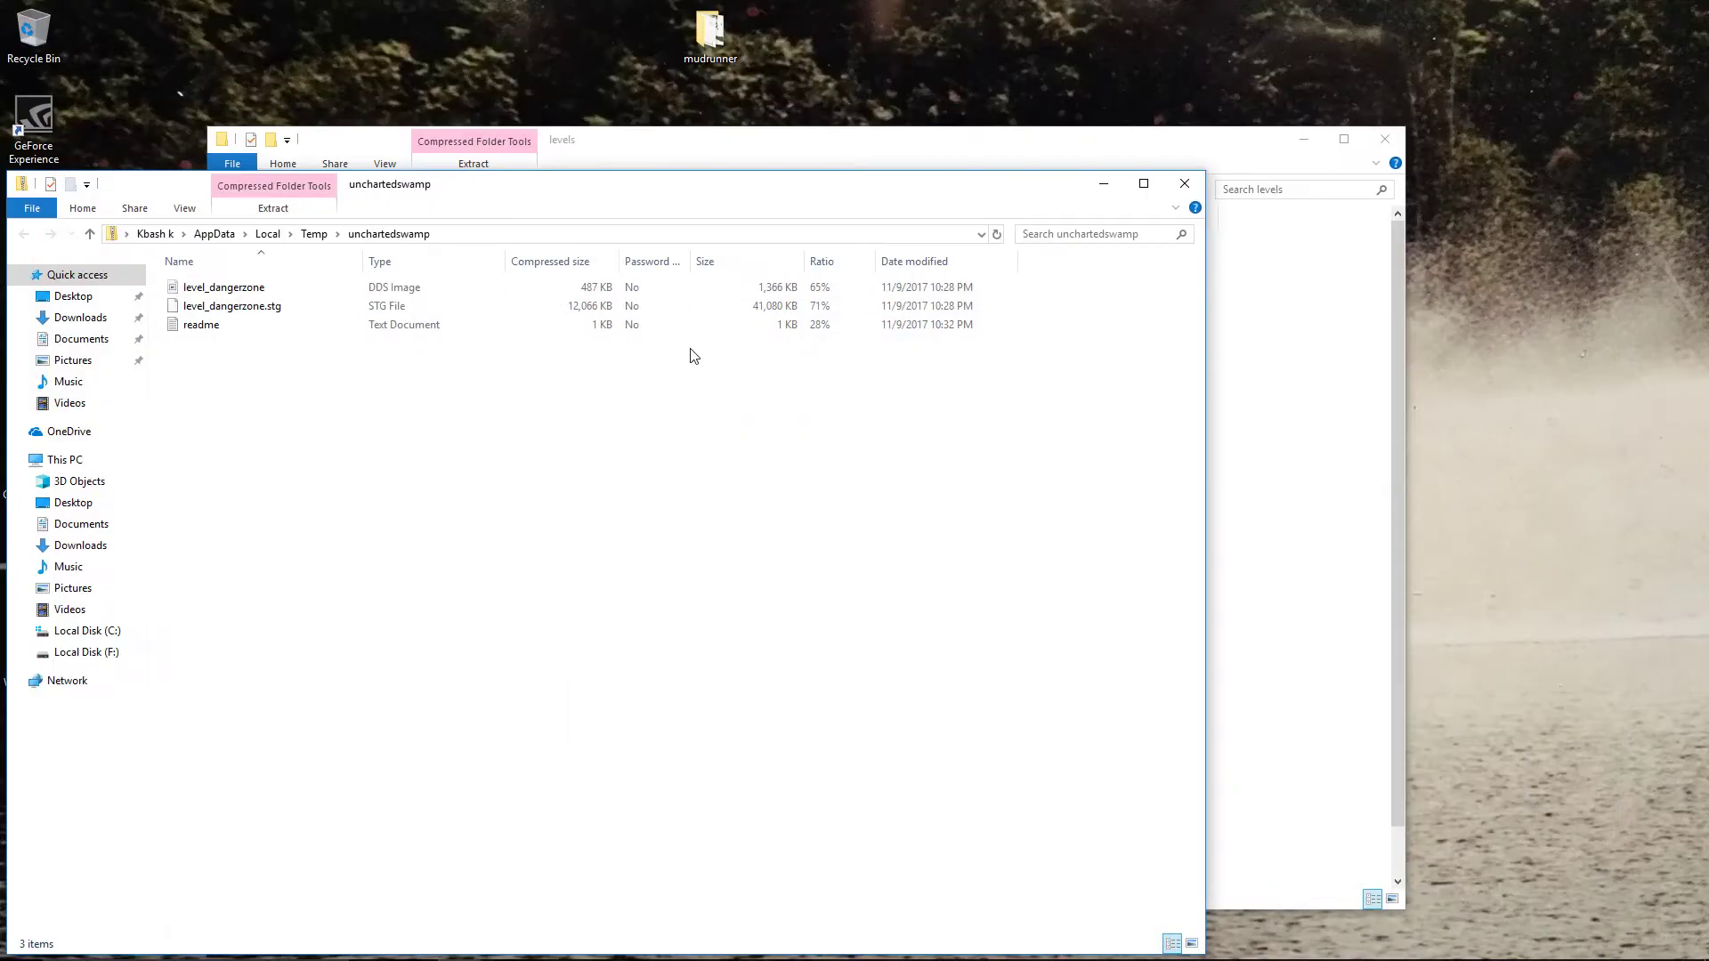
- Try to copy level_dangerzone and level_dangerzone.stg from unchartedswamp.zip into the game's levels folder, and close the archive
left_click_drag(523, 191, 473, 453)
left_click(251, 568)
left_click(227, 550, "shift")
left_click_drag(232, 558, 686, 579)
left_click(1136, 446)
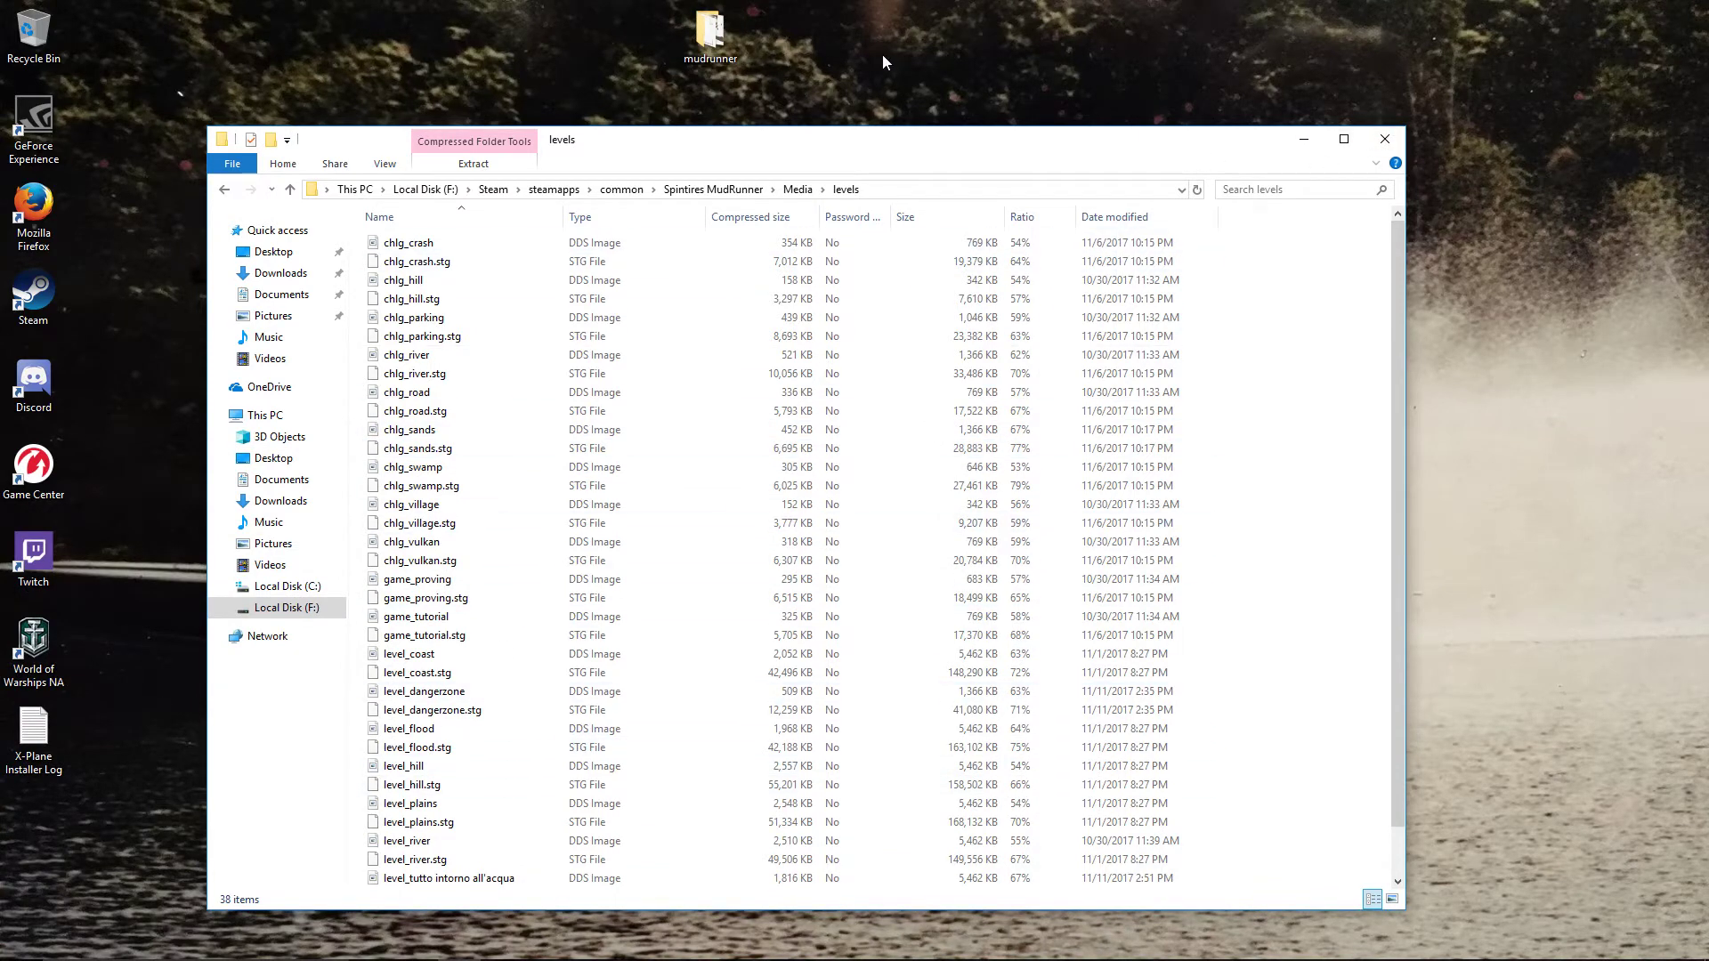
- Close the levels folder, launch Spintires: MudRunner through Steam, and skip the intro
left_click(1384, 143)
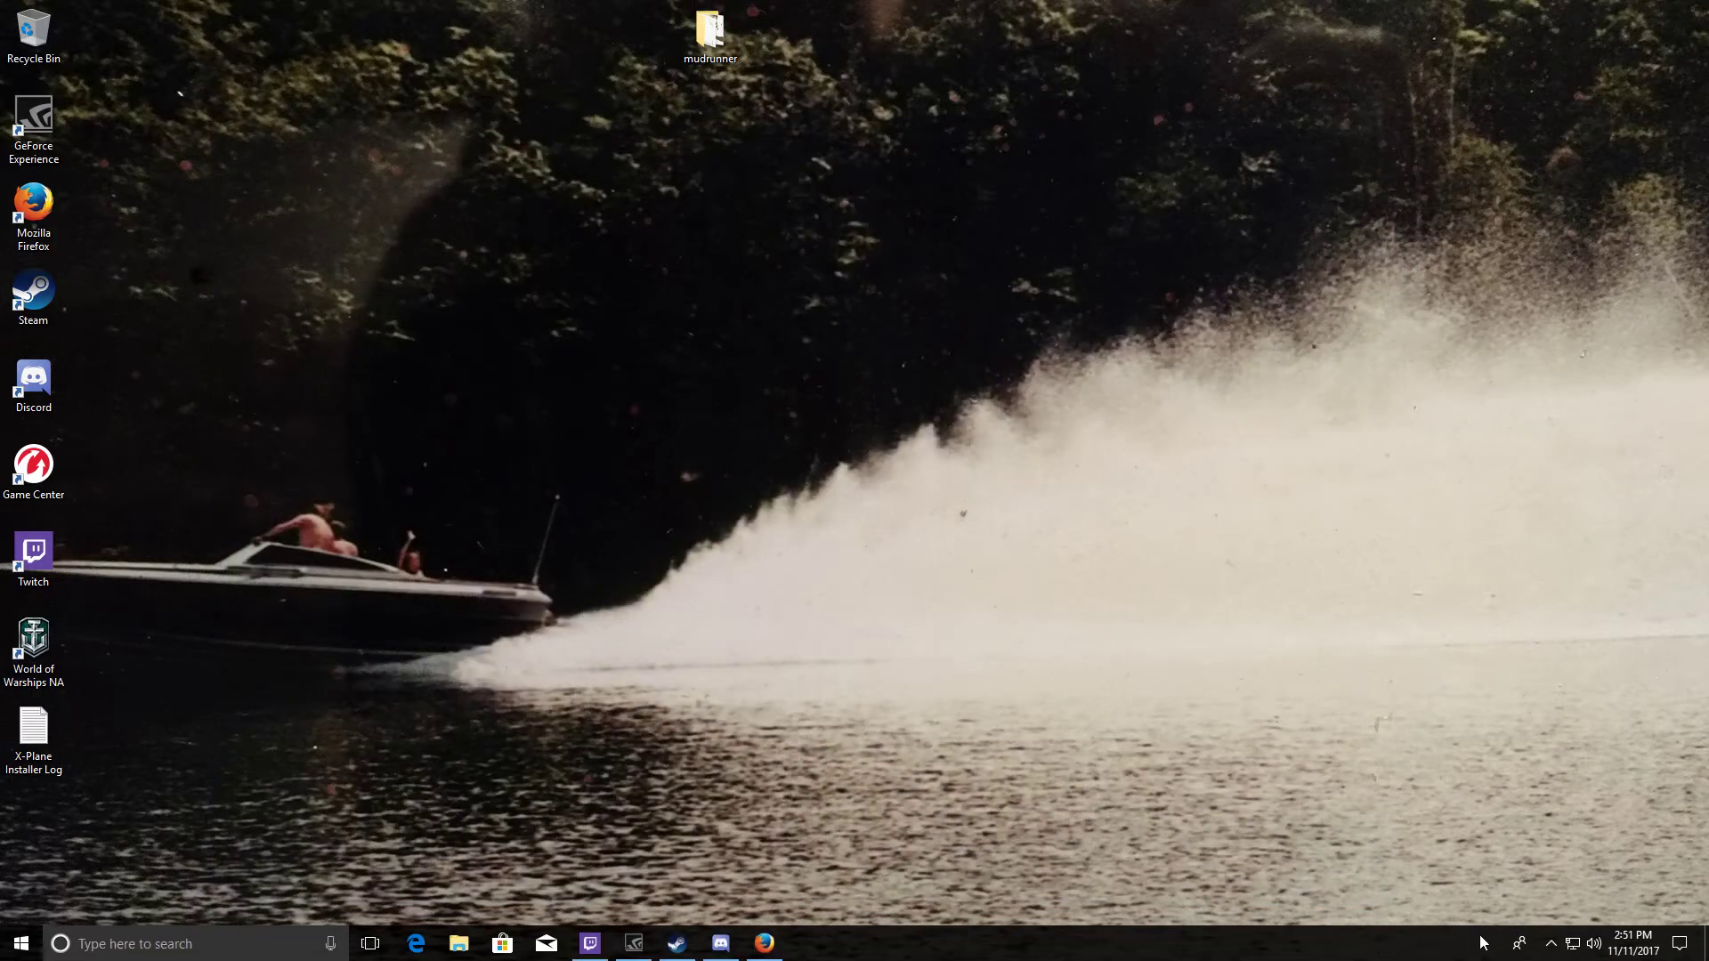
left_click(1551, 945)
right_click(1587, 841)
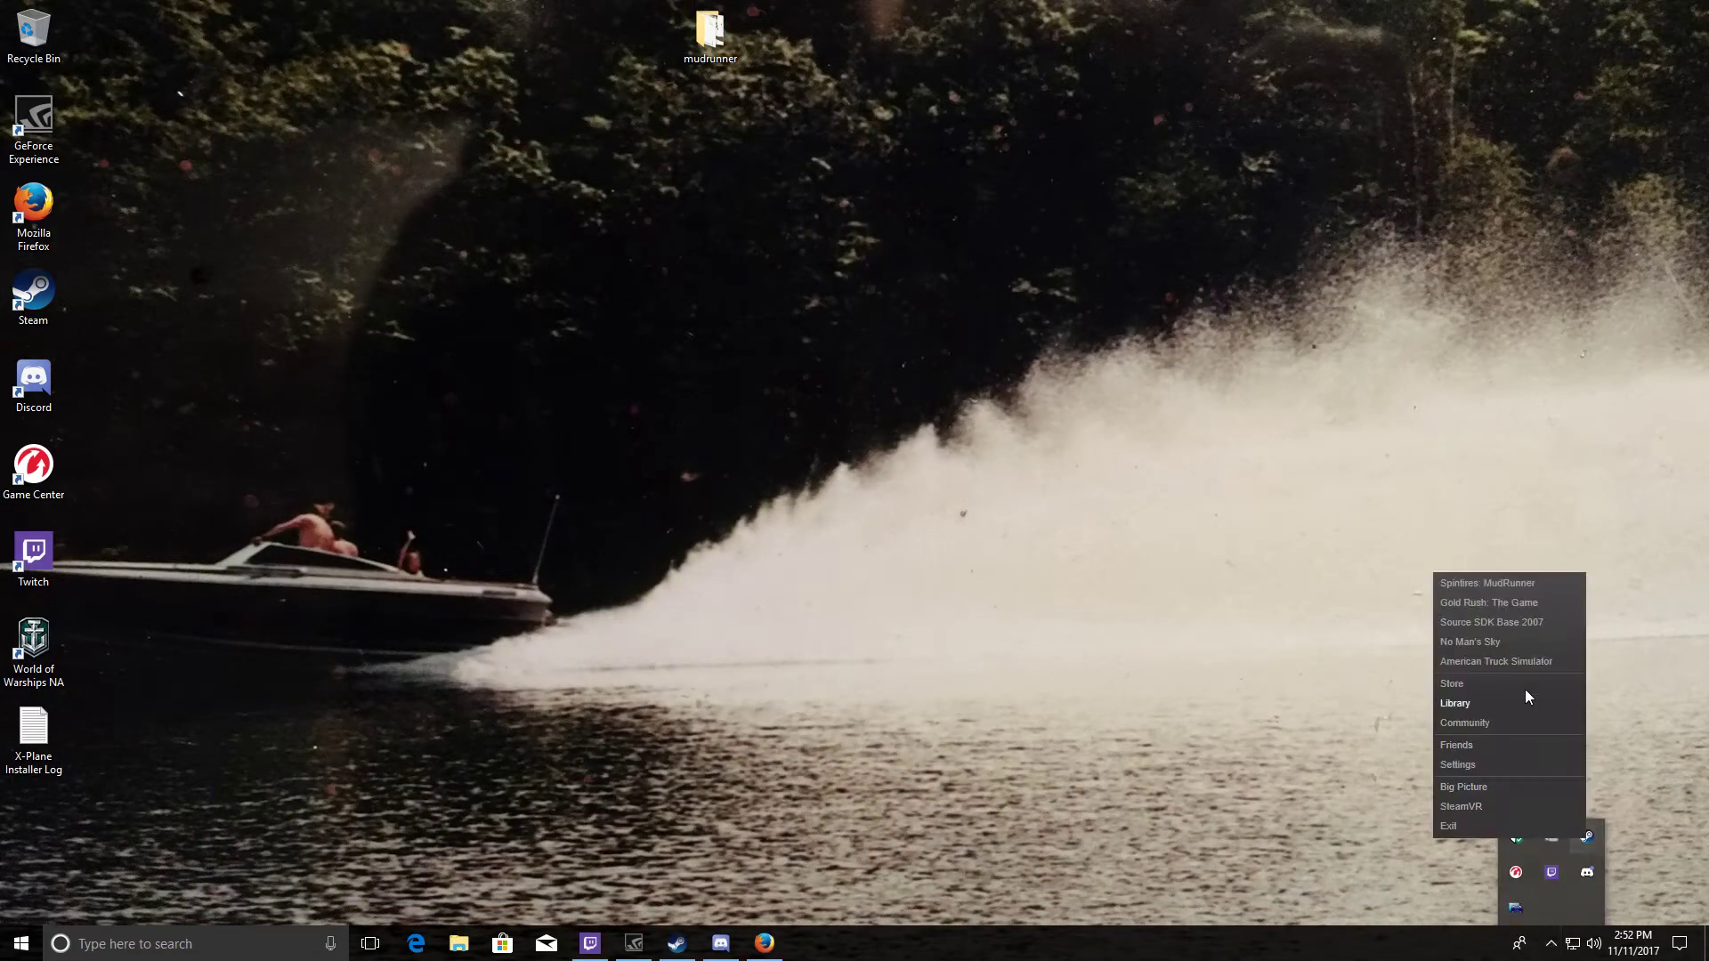
left_click(1497, 585)
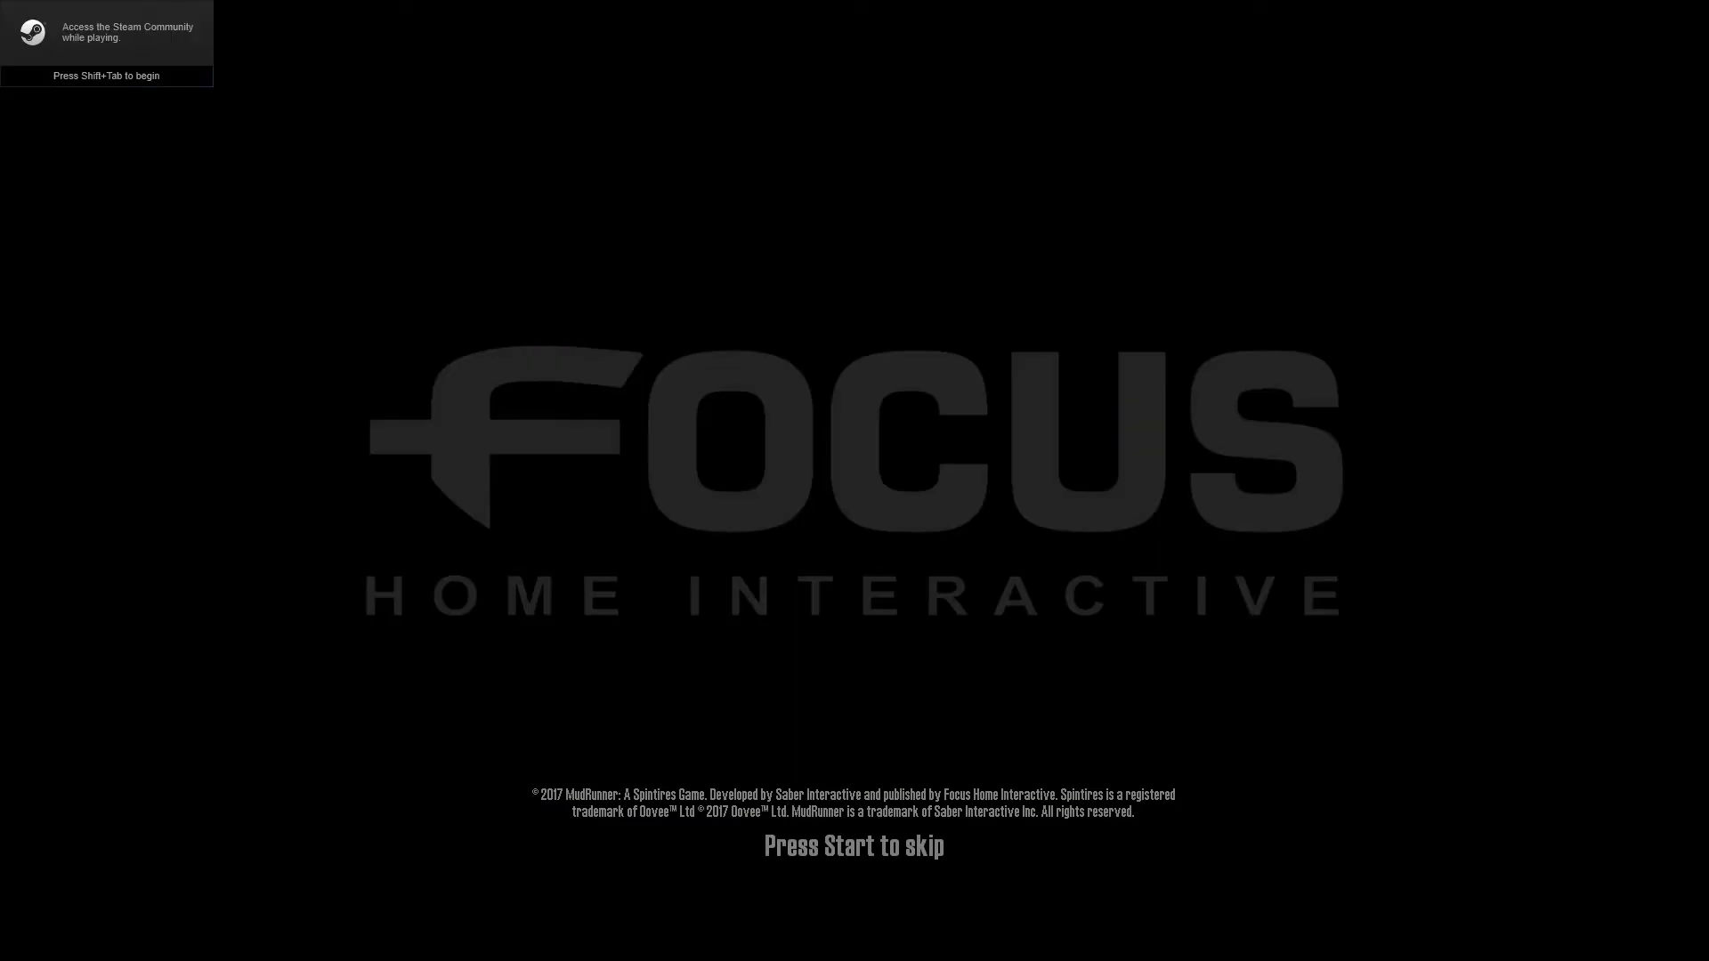
key("Escape")
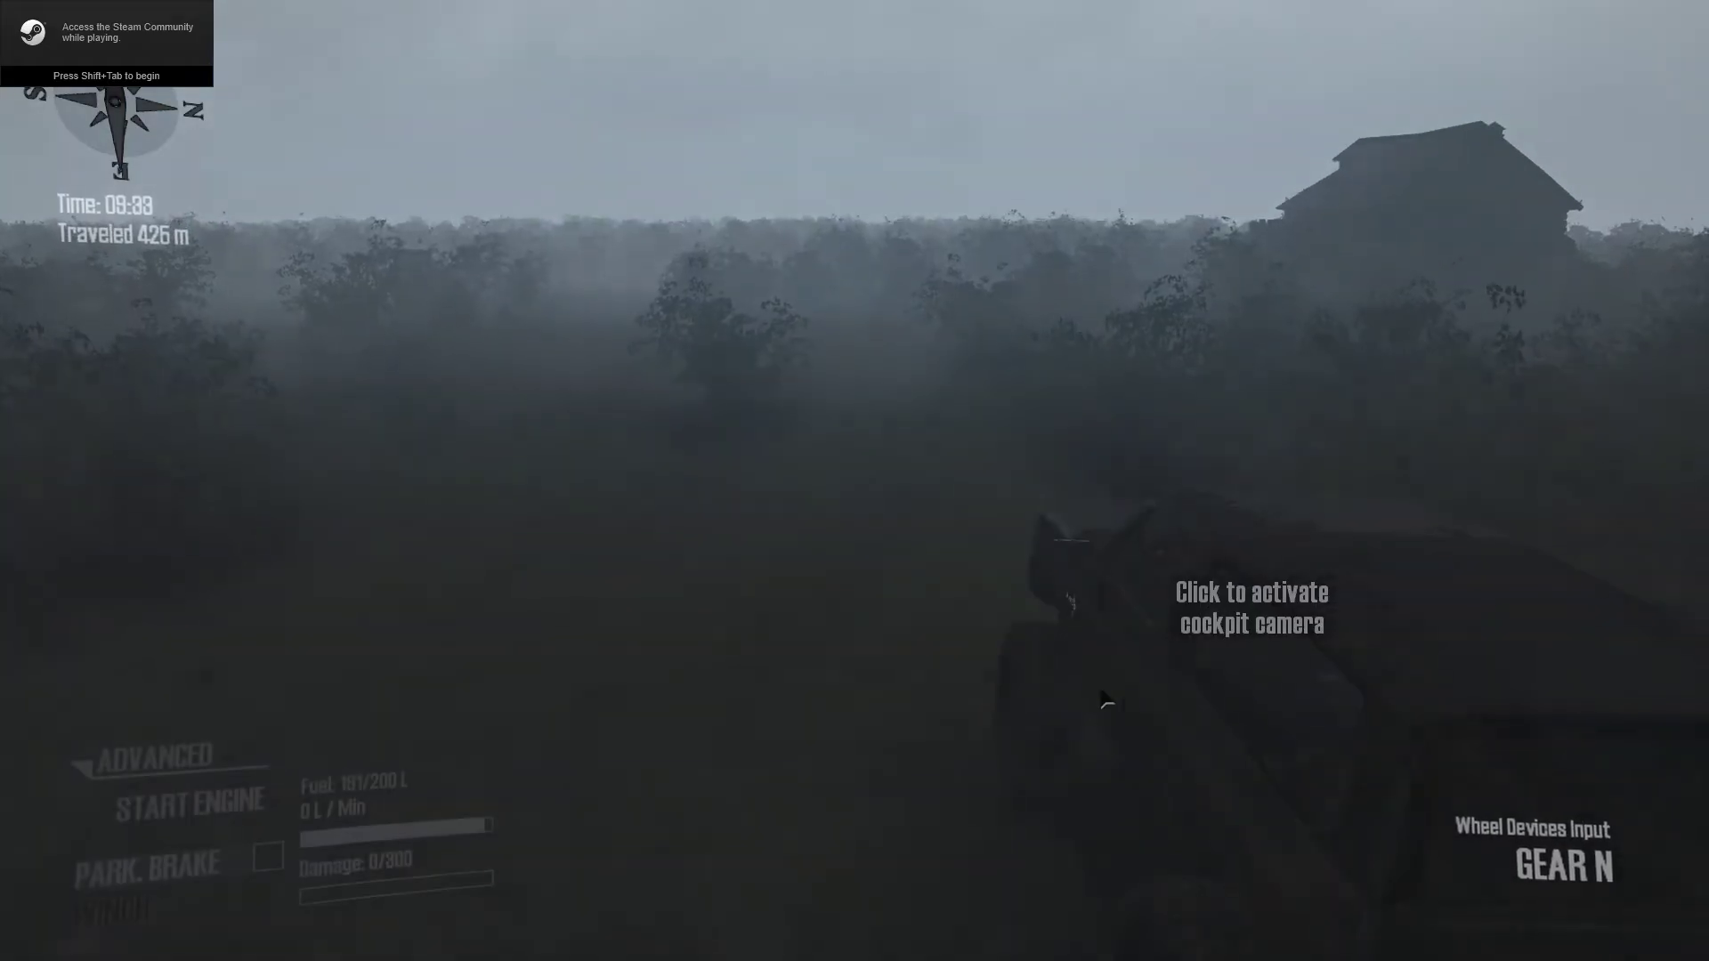
- Leave the automatically loaded game and return to the main menu
key("Escape")
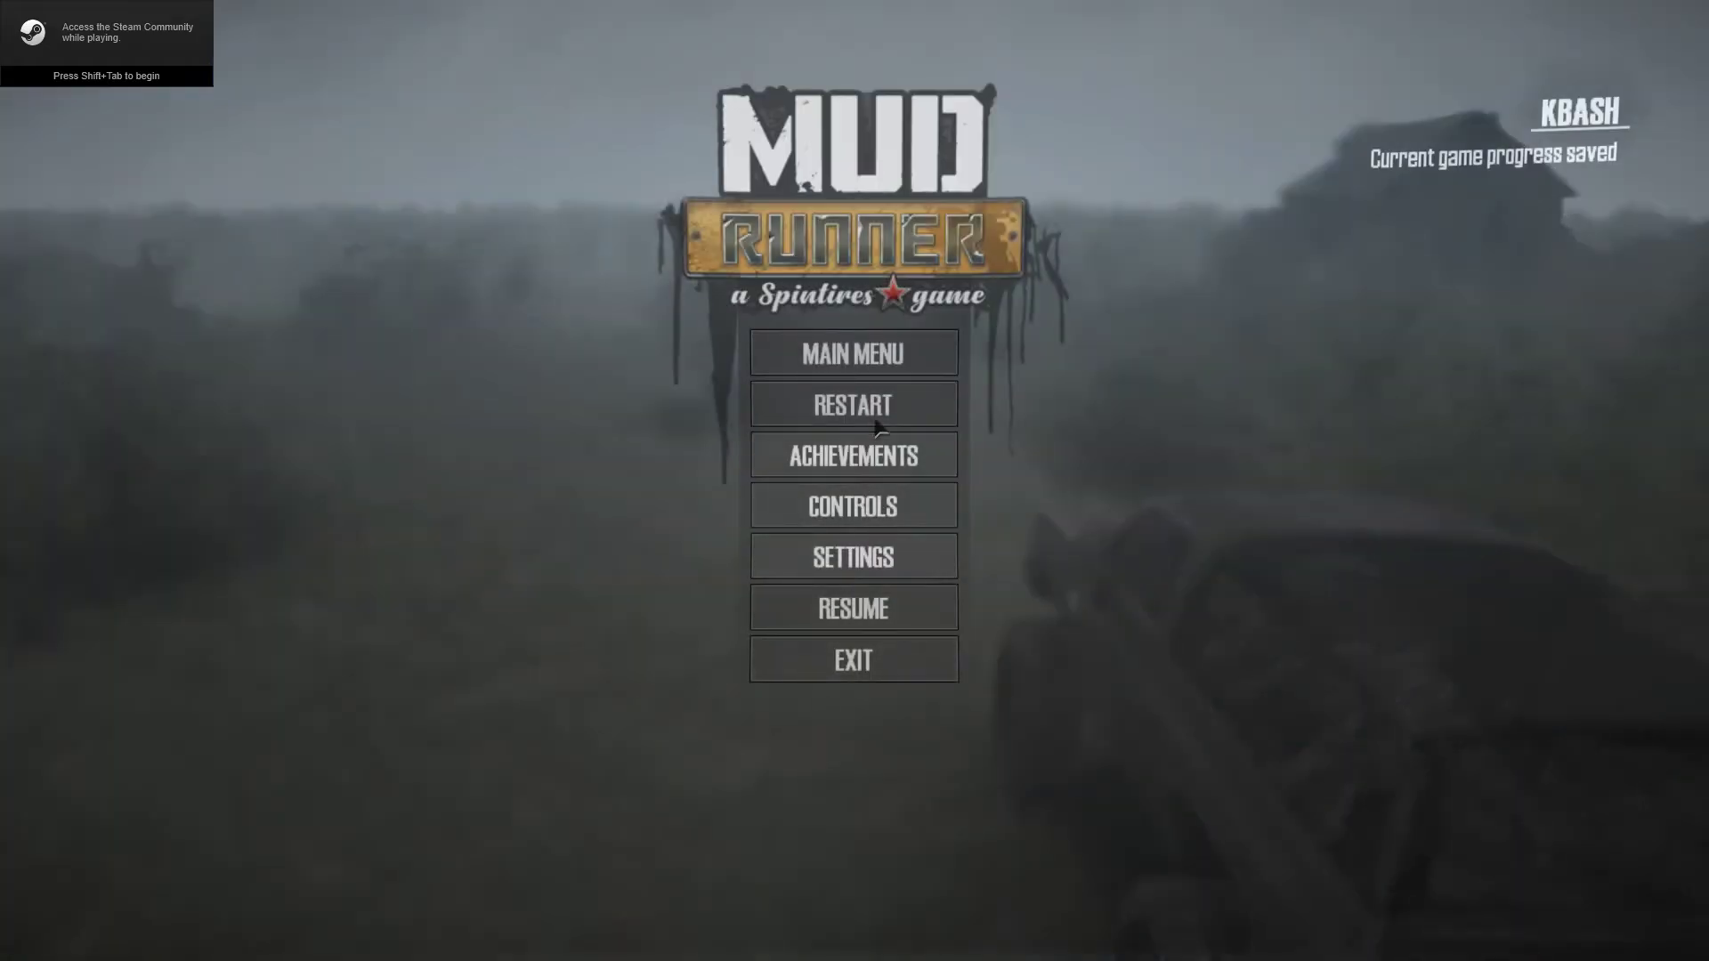
left_click(865, 354)
left_click(817, 510)
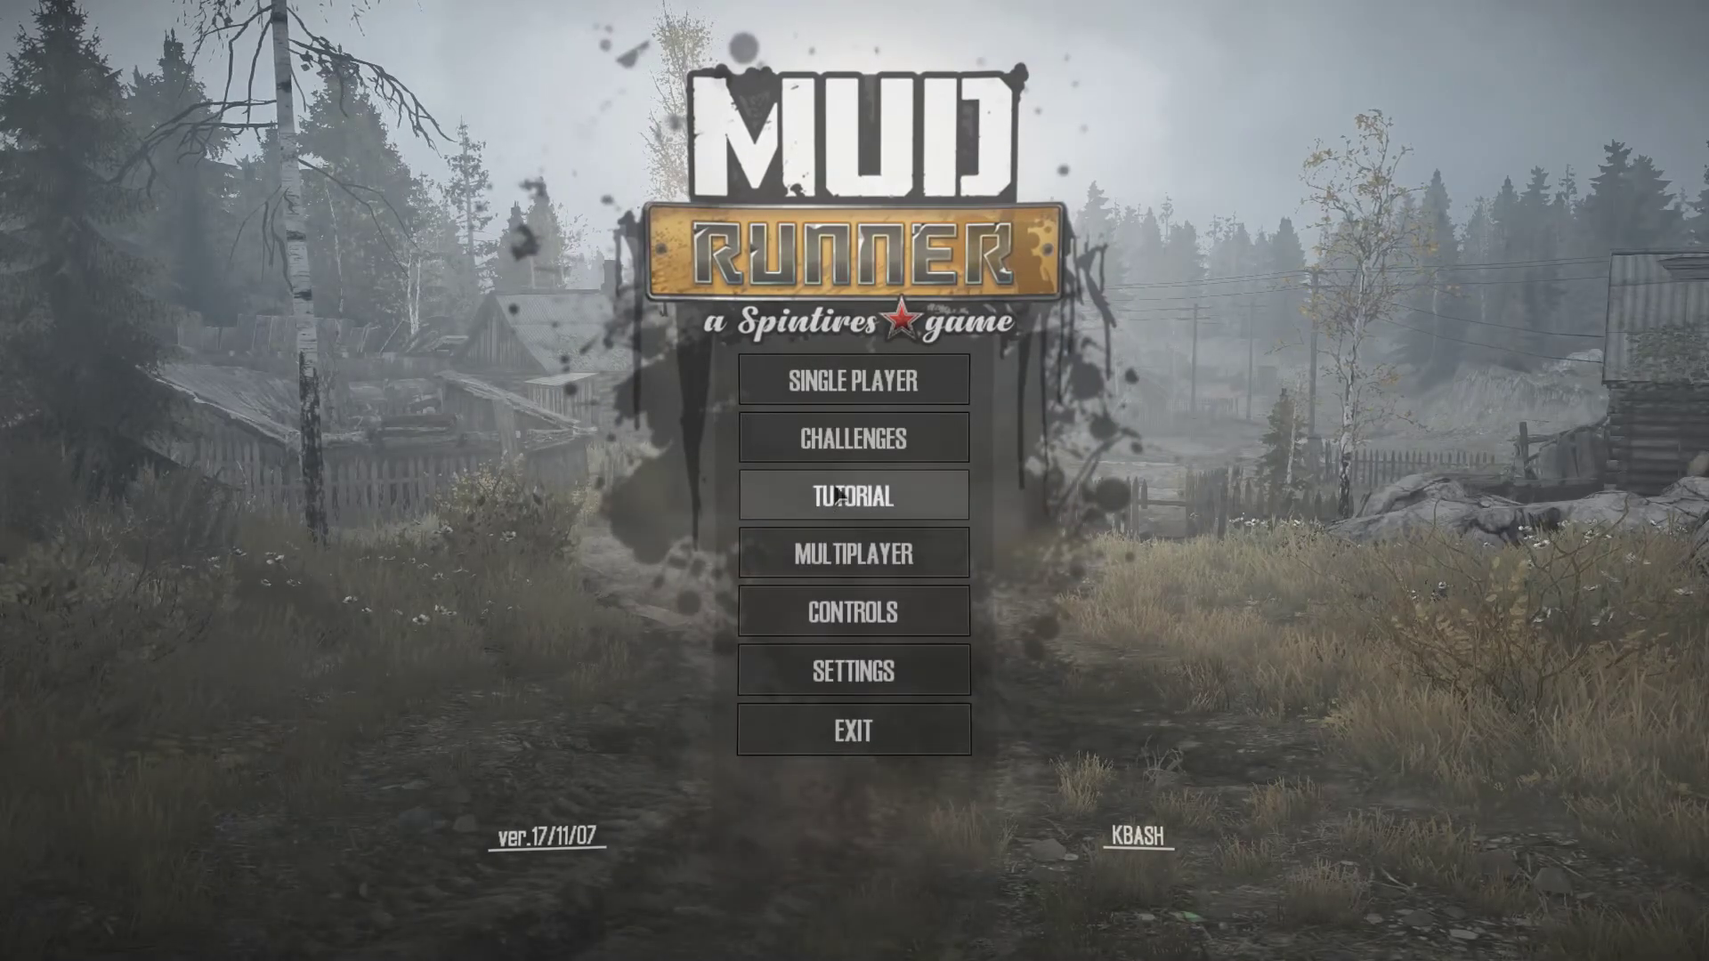
- Open the single-player setup and choose the map level_tutto intorno all'acqua
left_click(957, 381)
left_click(804, 484)
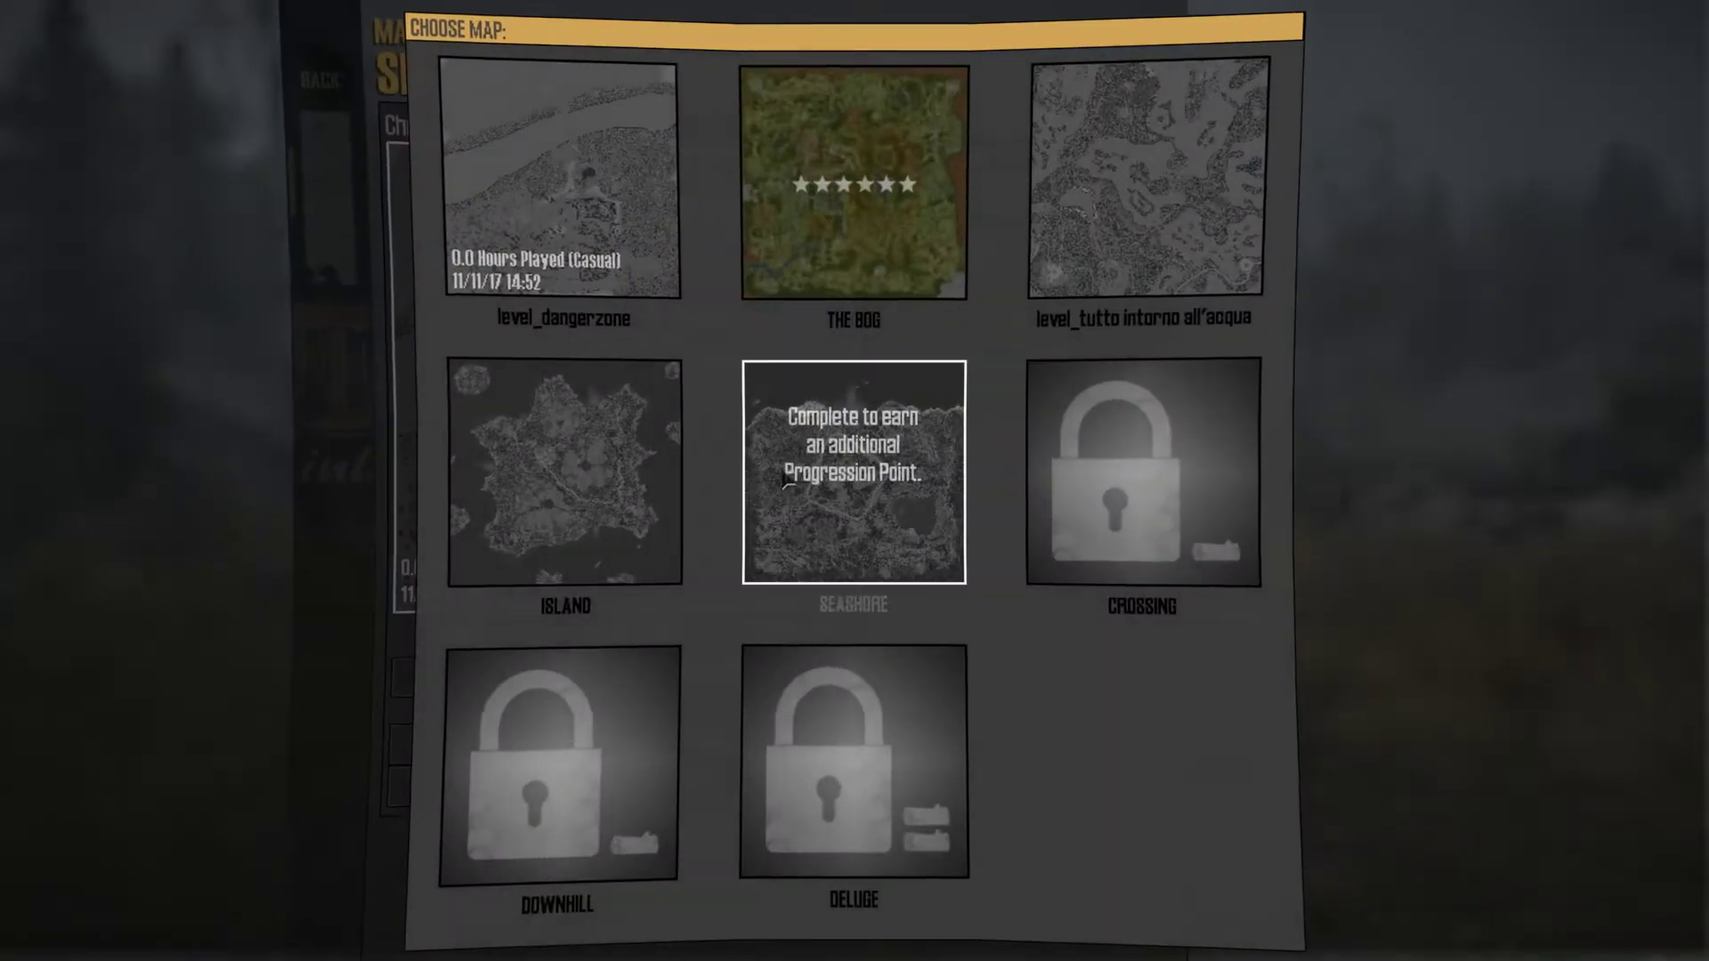
left_click(1079, 276)
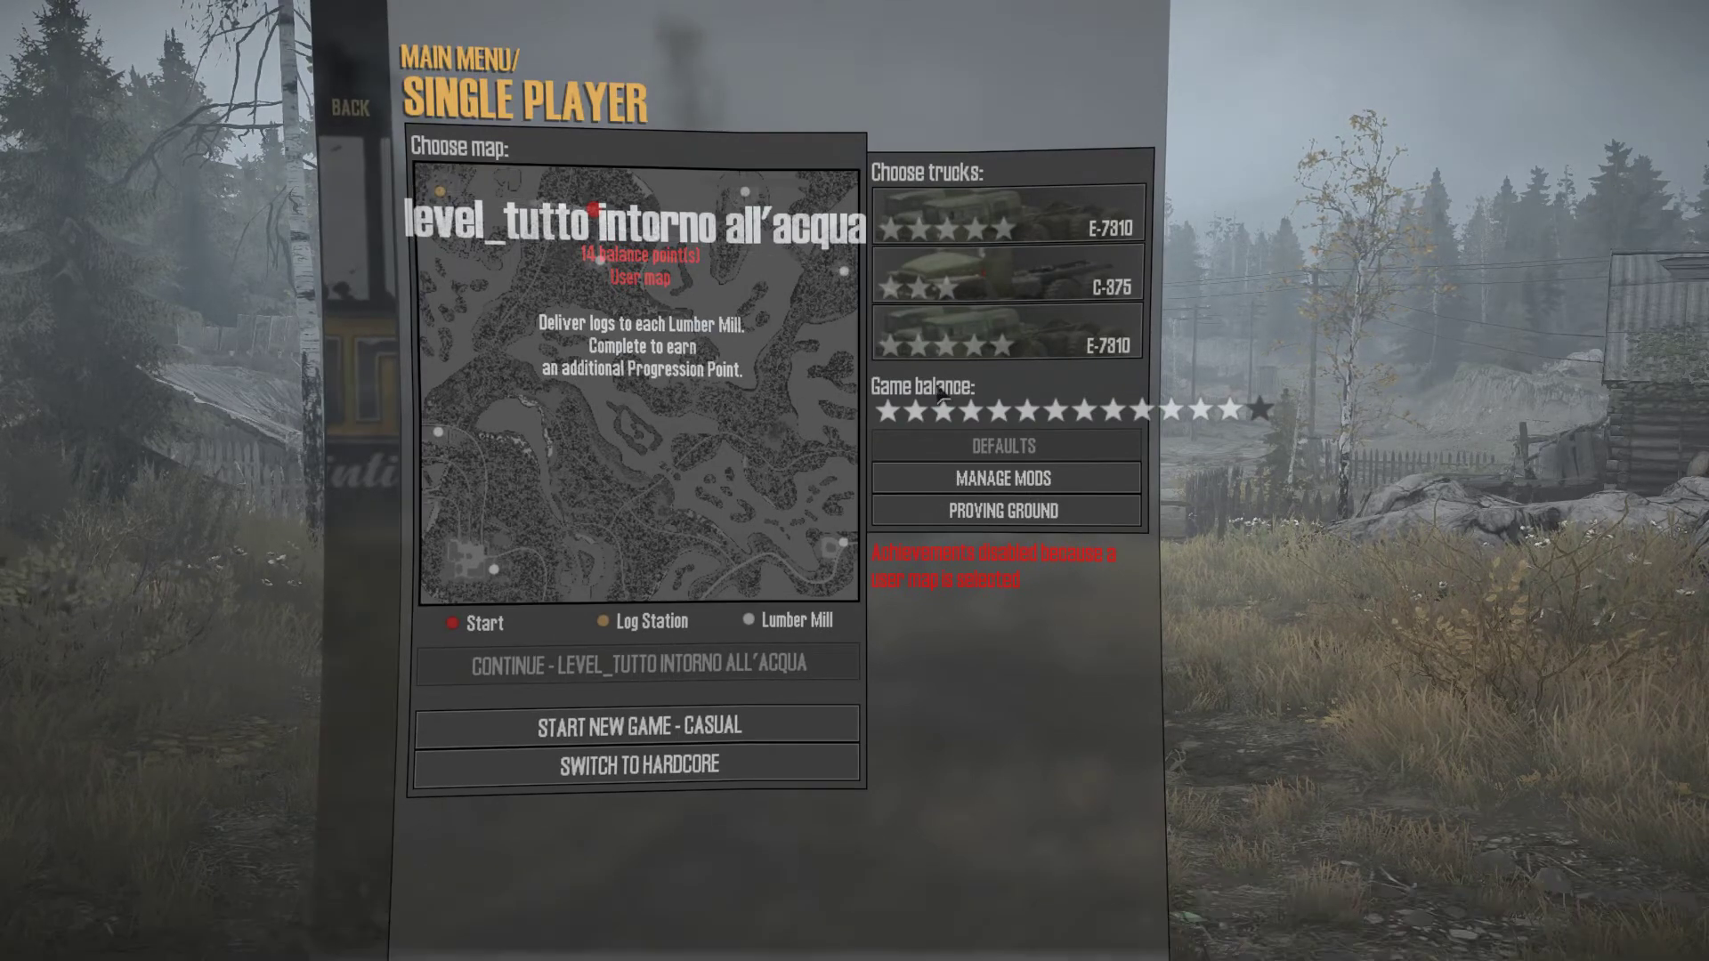
- Choose the Banks 2016 Ford RaptorG for the first truck slot
left_click(995, 353)
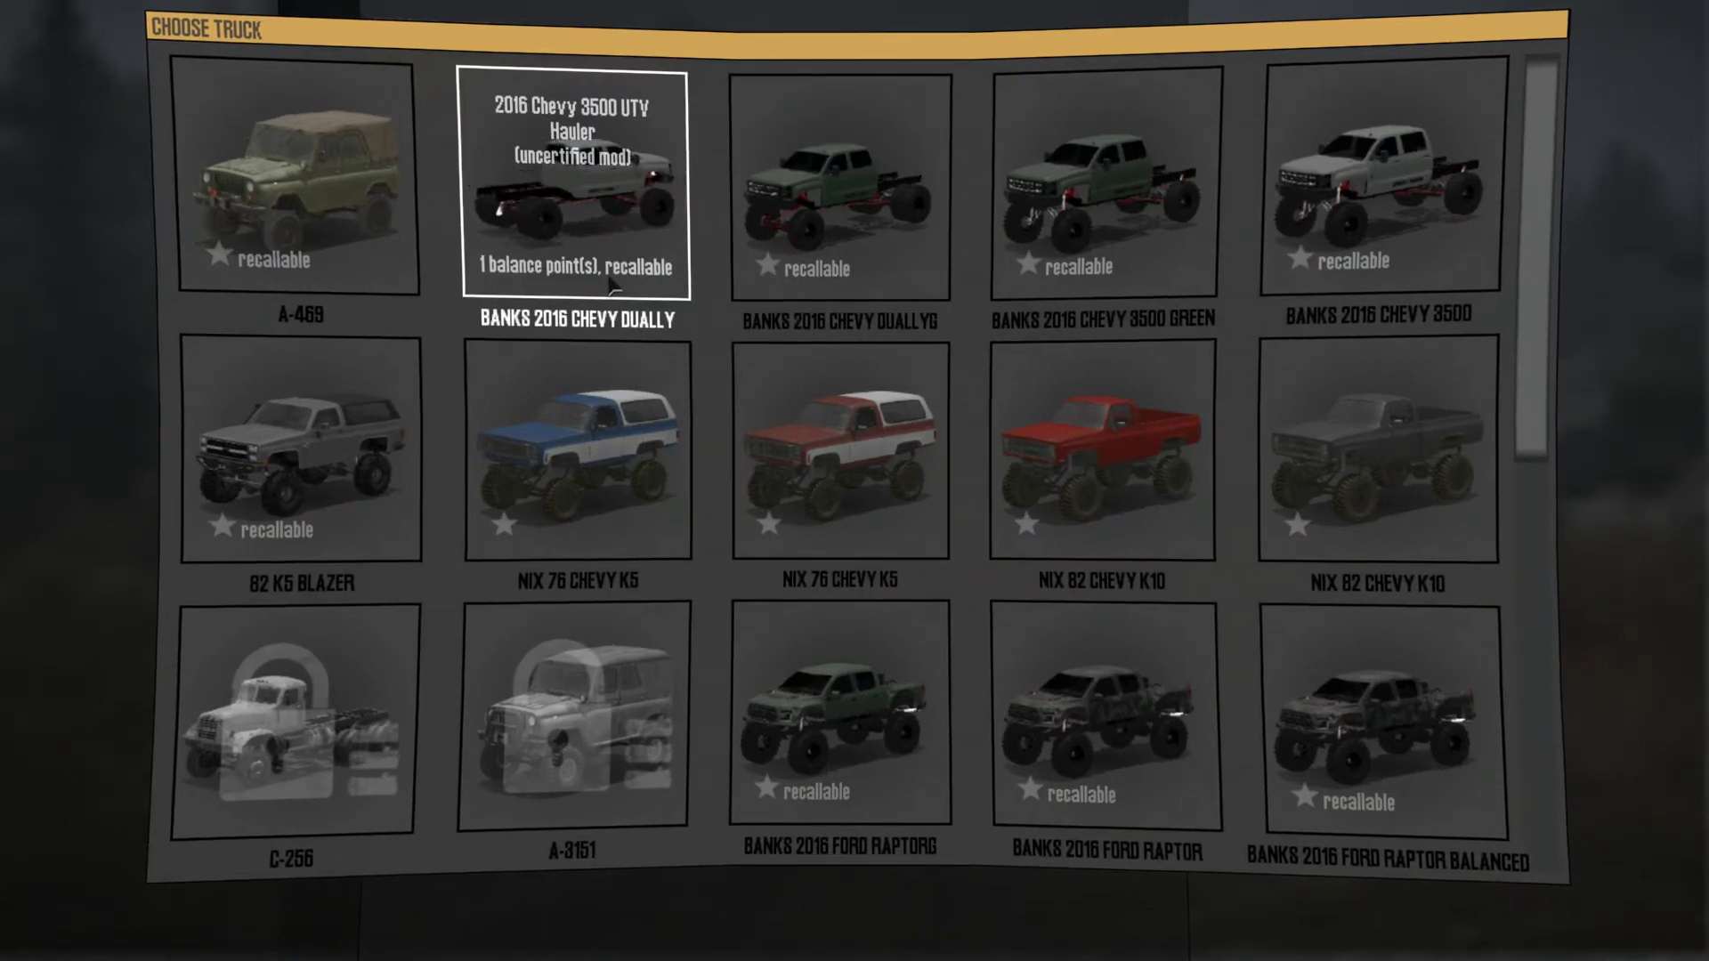
scroll(708, 338, "down", 3)
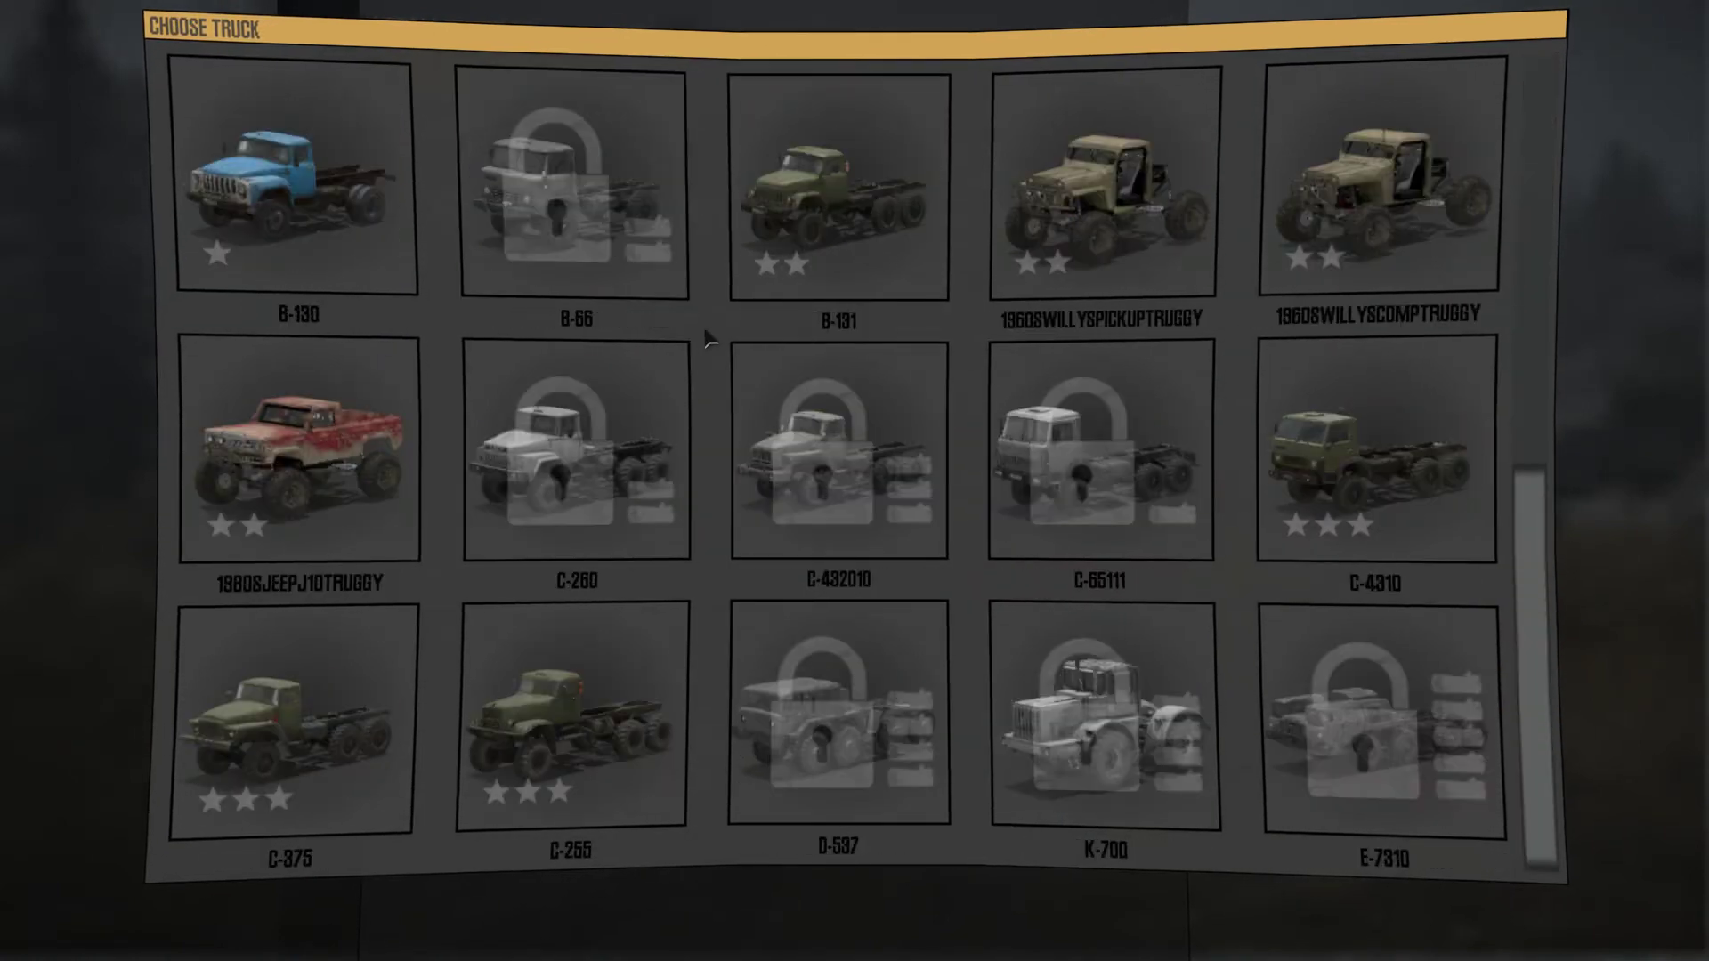
scroll(707, 338, "up", 1)
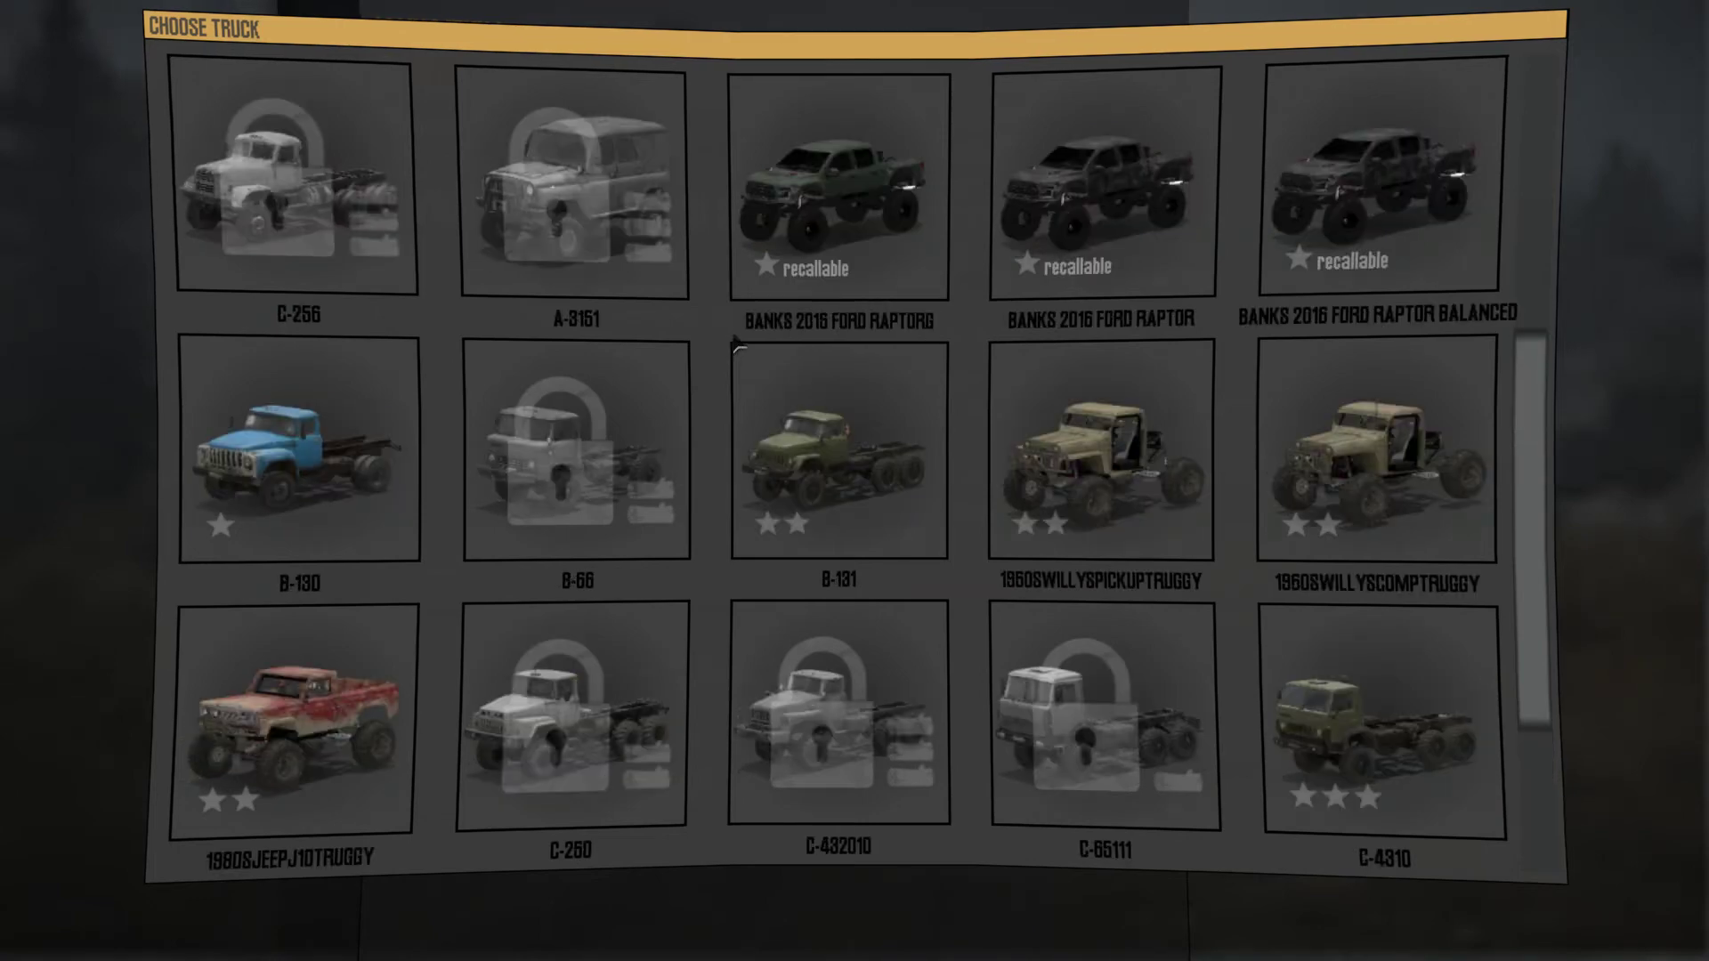
left_click(828, 258)
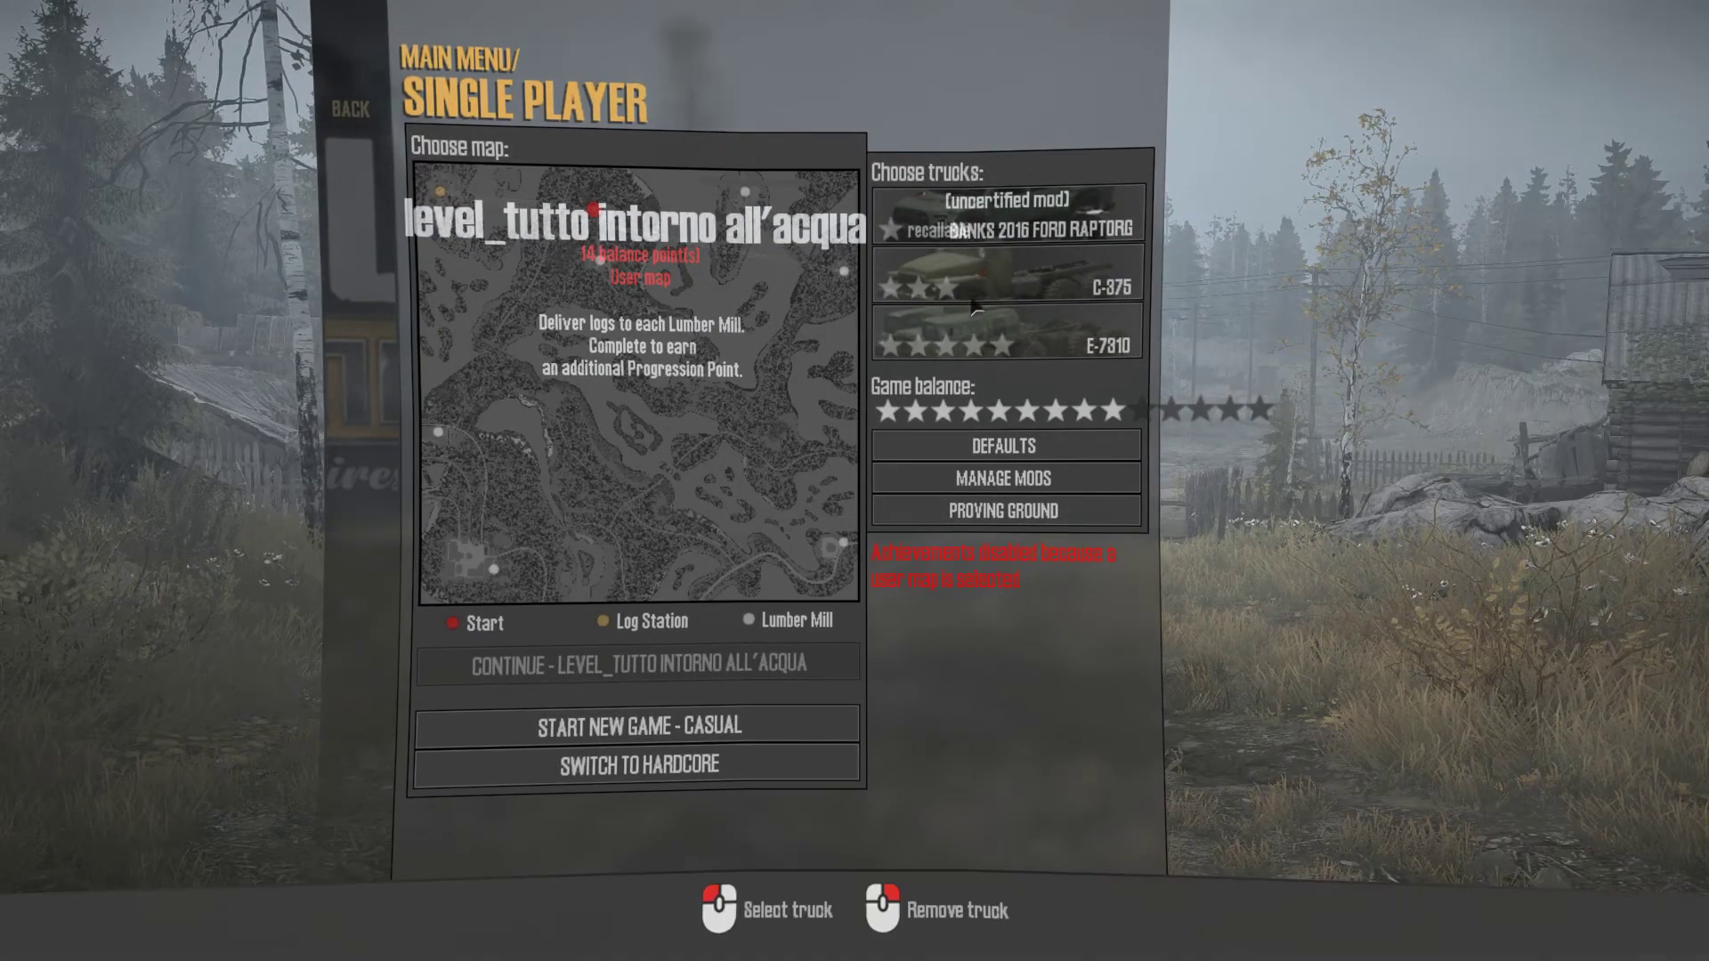
- Start a new casual game on the chosen map and start the truck's engine with the parking brake released
left_click(792, 723)
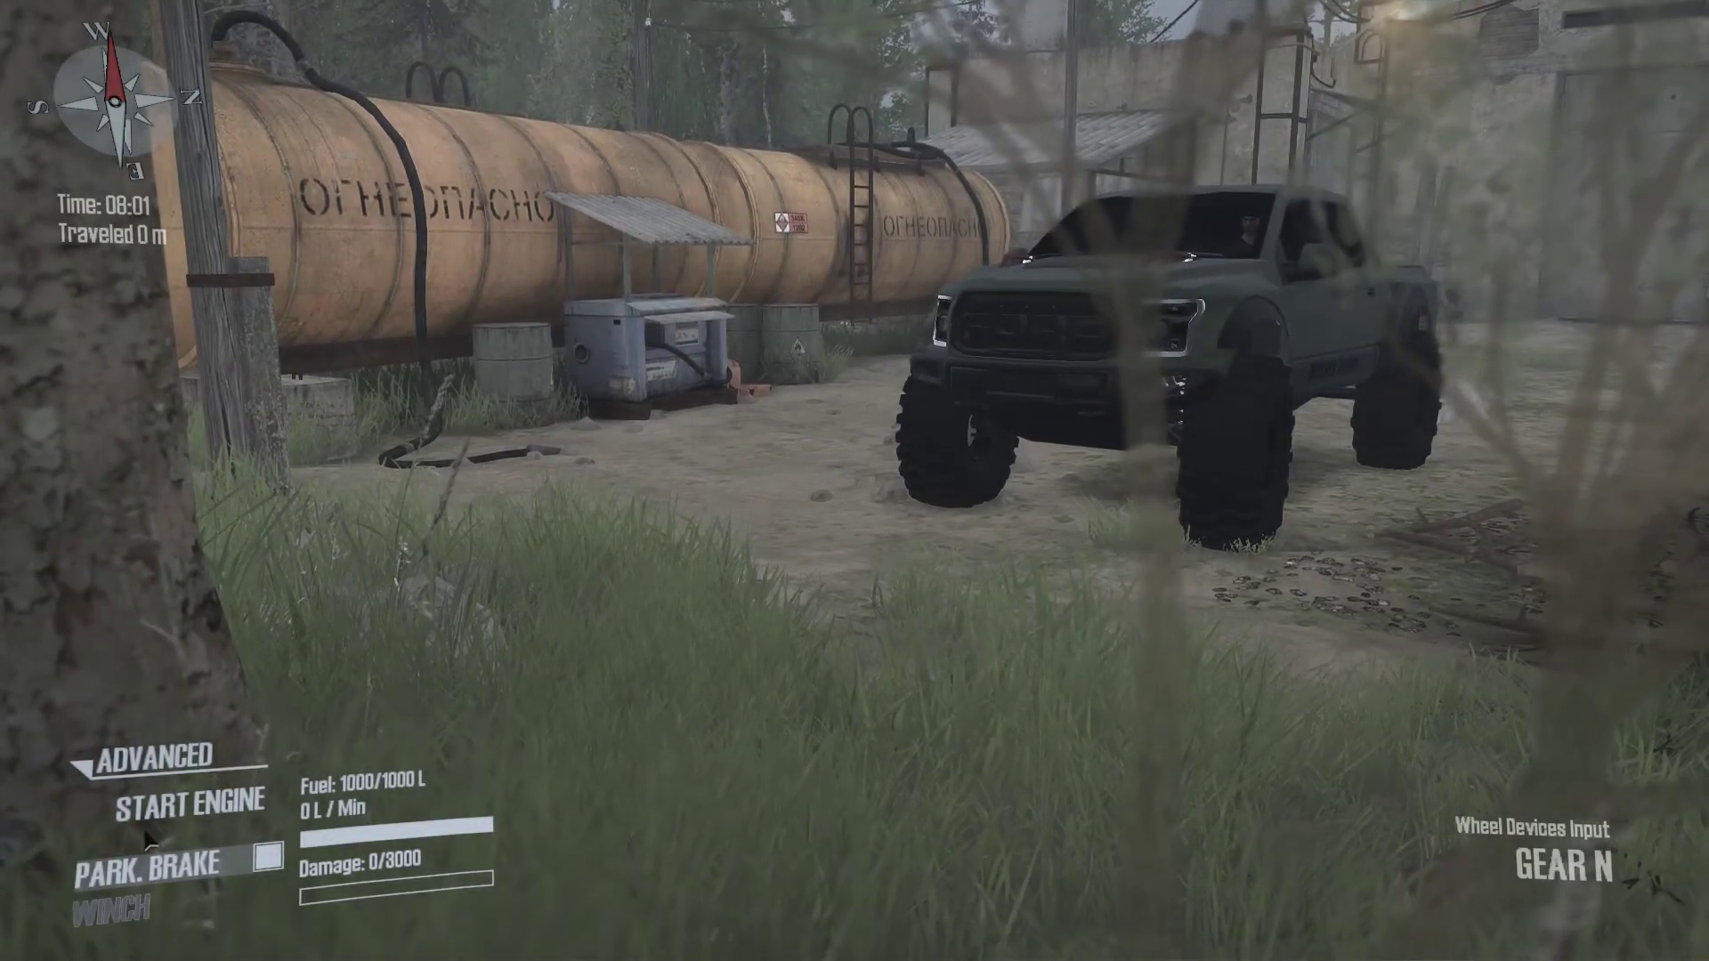
left_click(155, 826)
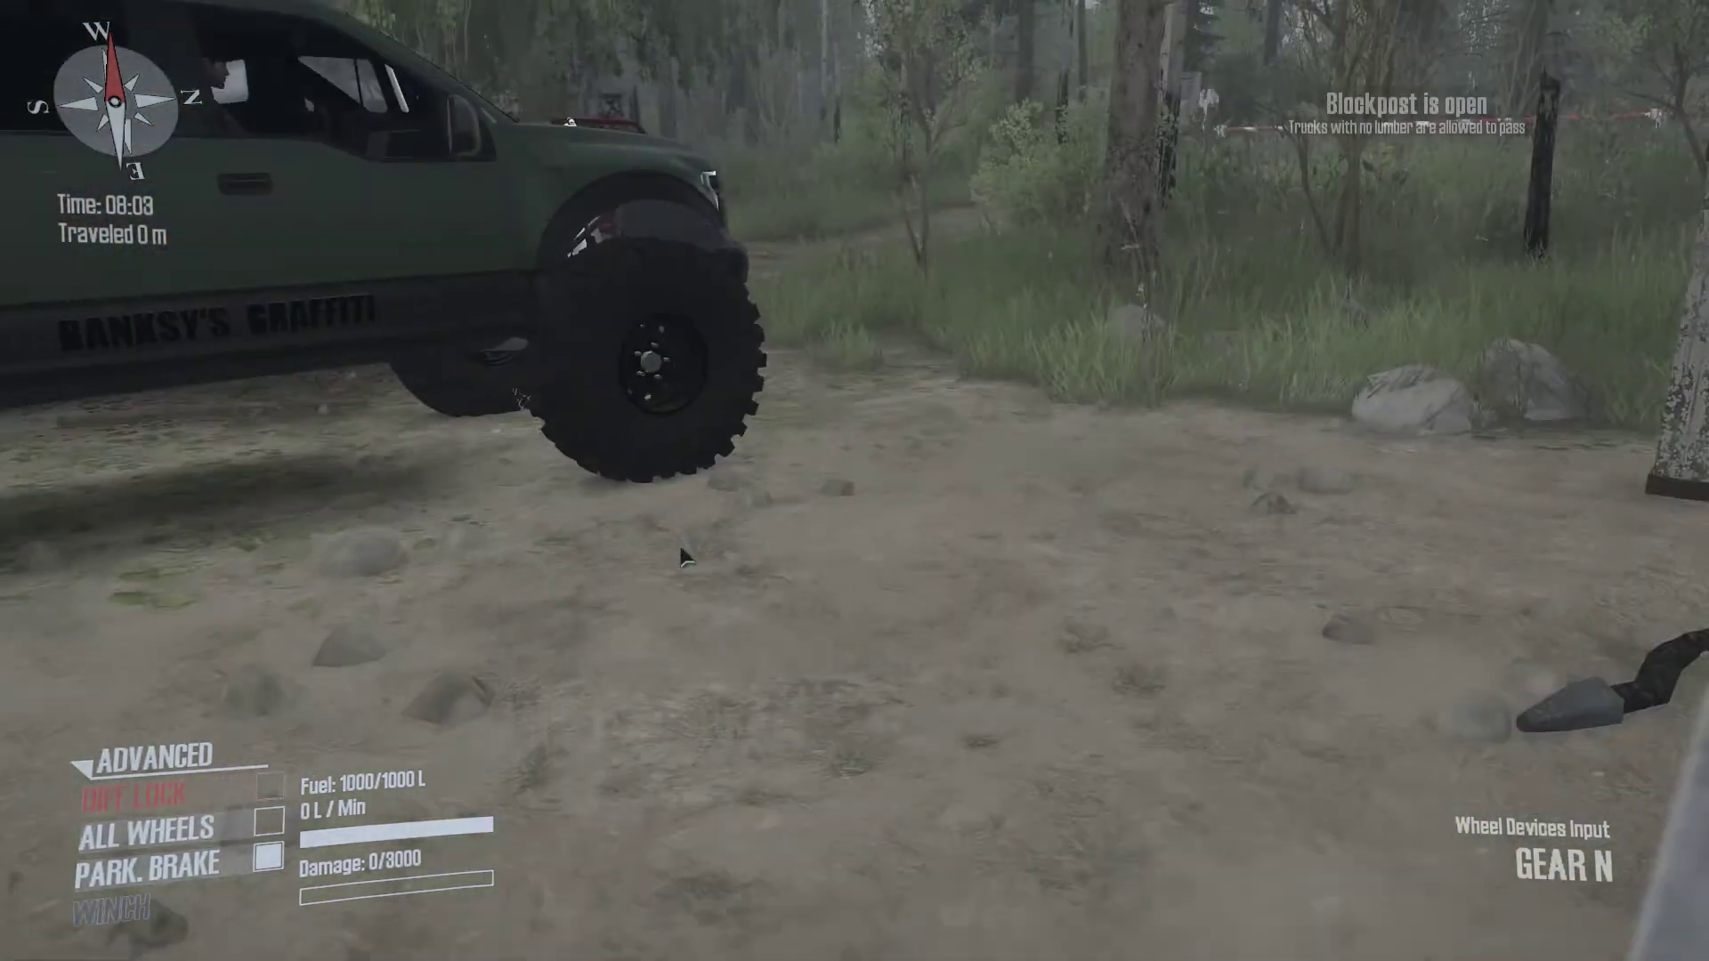
left_click_drag(686, 558, 360, 623)
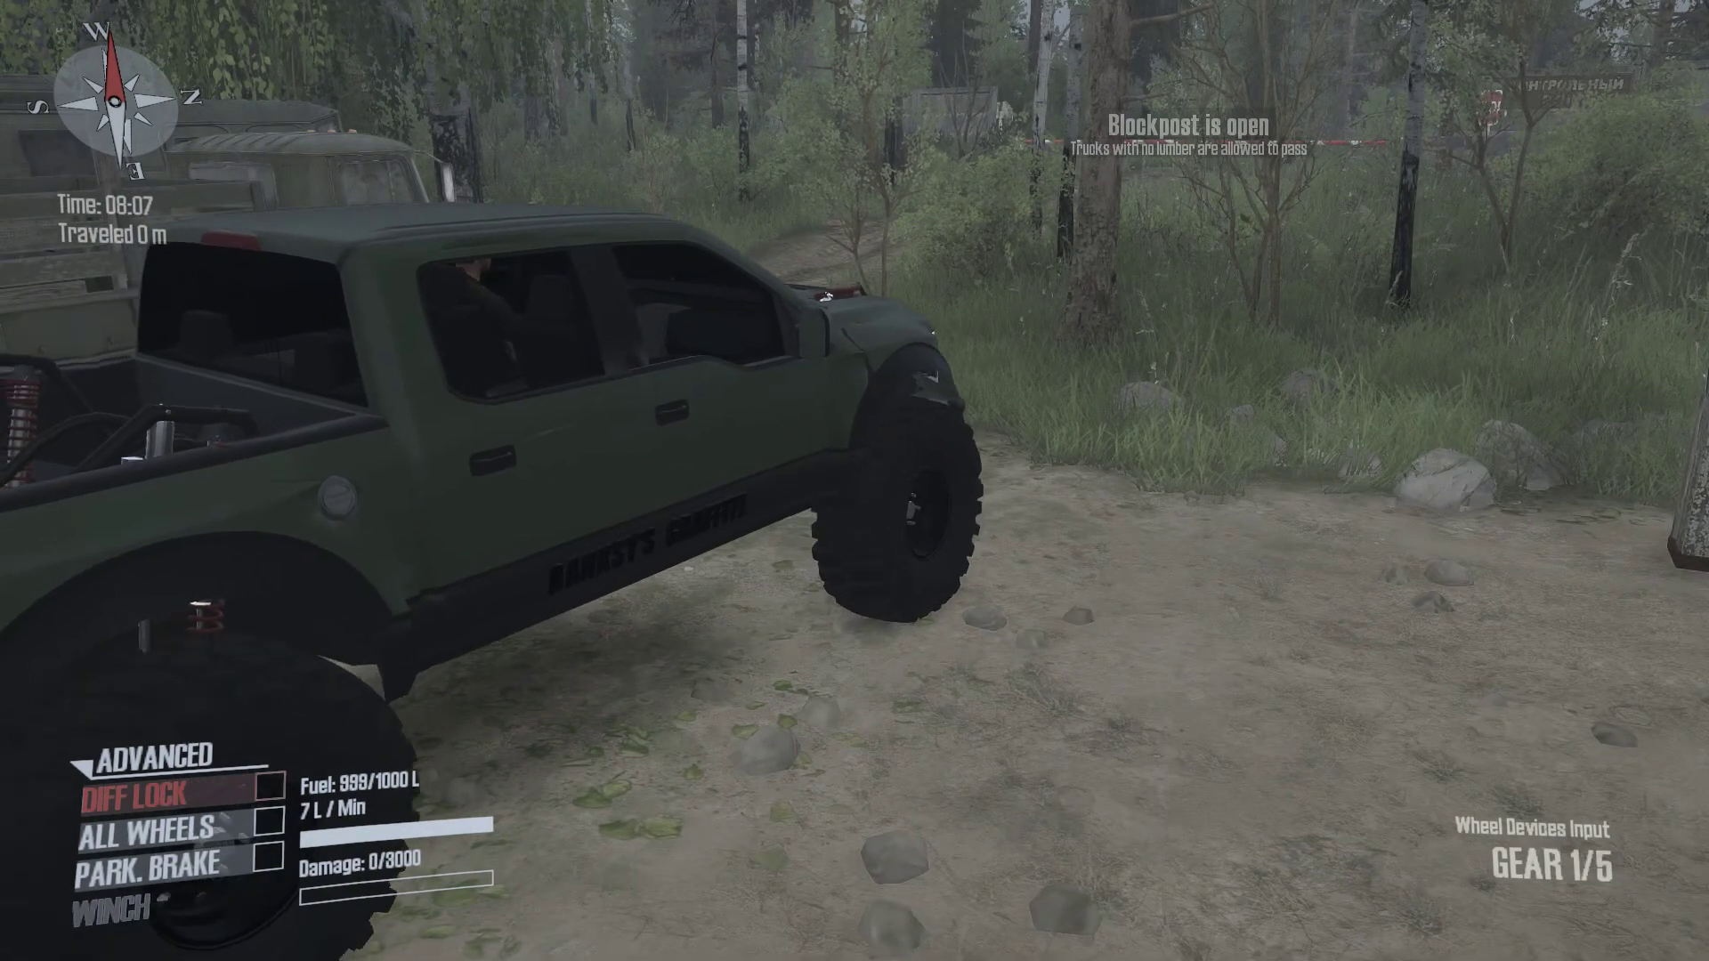
- Drive the truck out of the starting yard along the forest track and stop there
key("w")
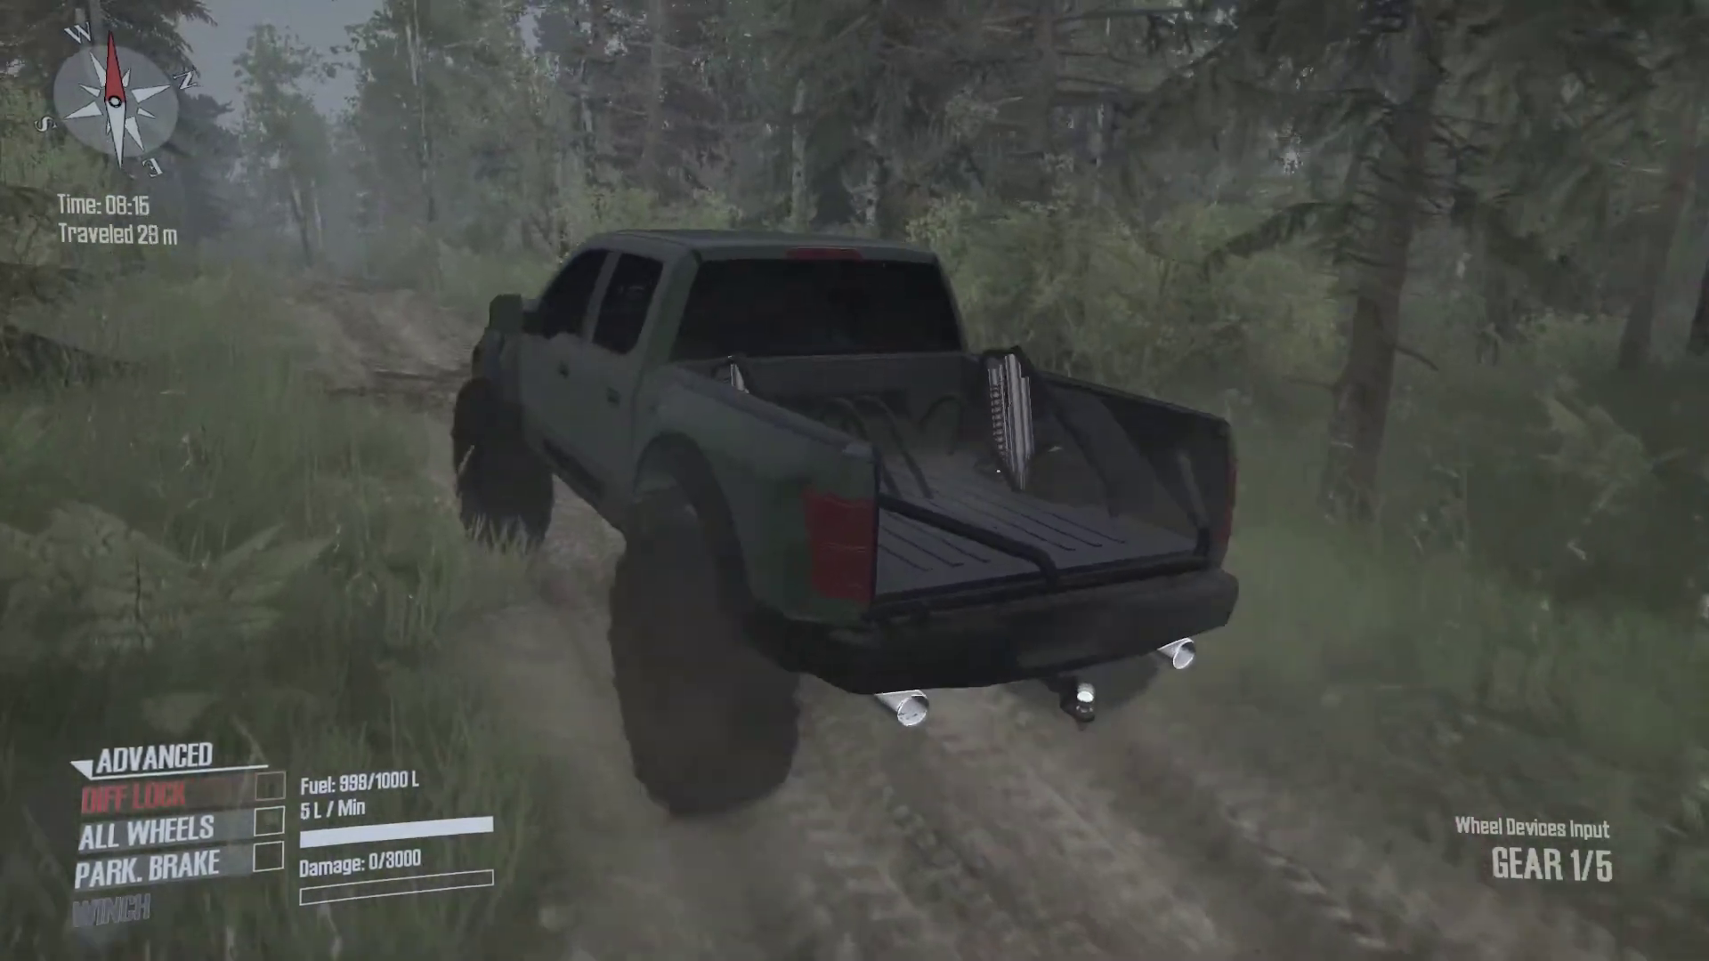
key("s")
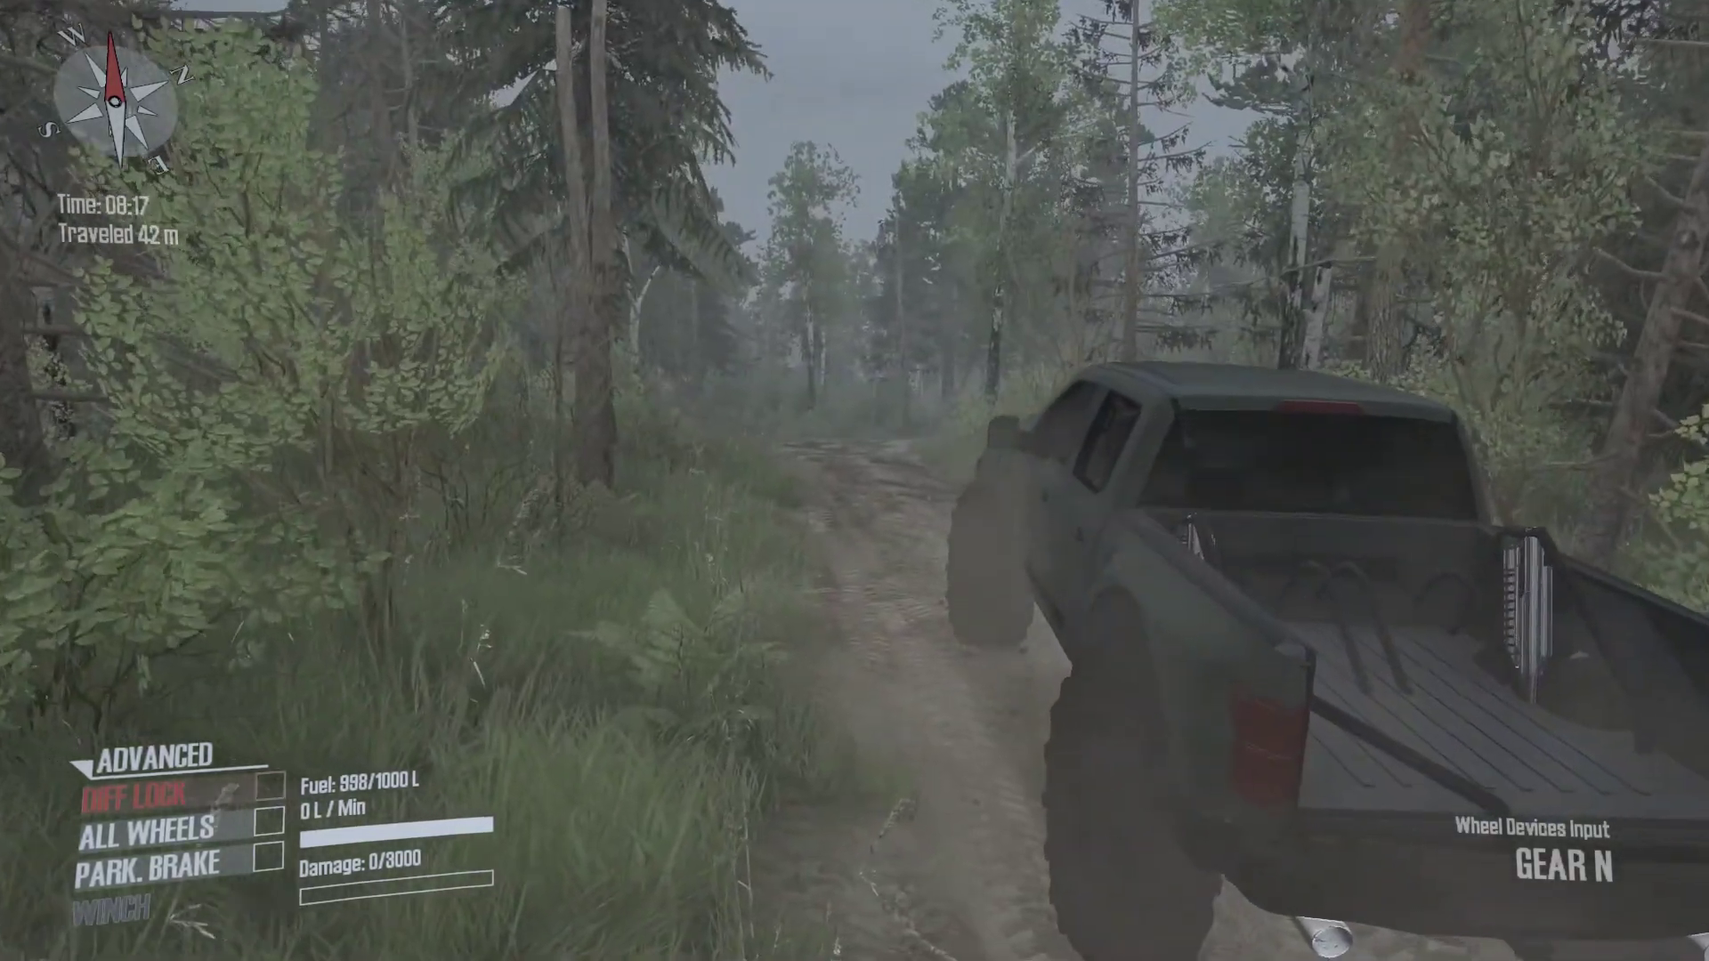
key("c")
key("c")
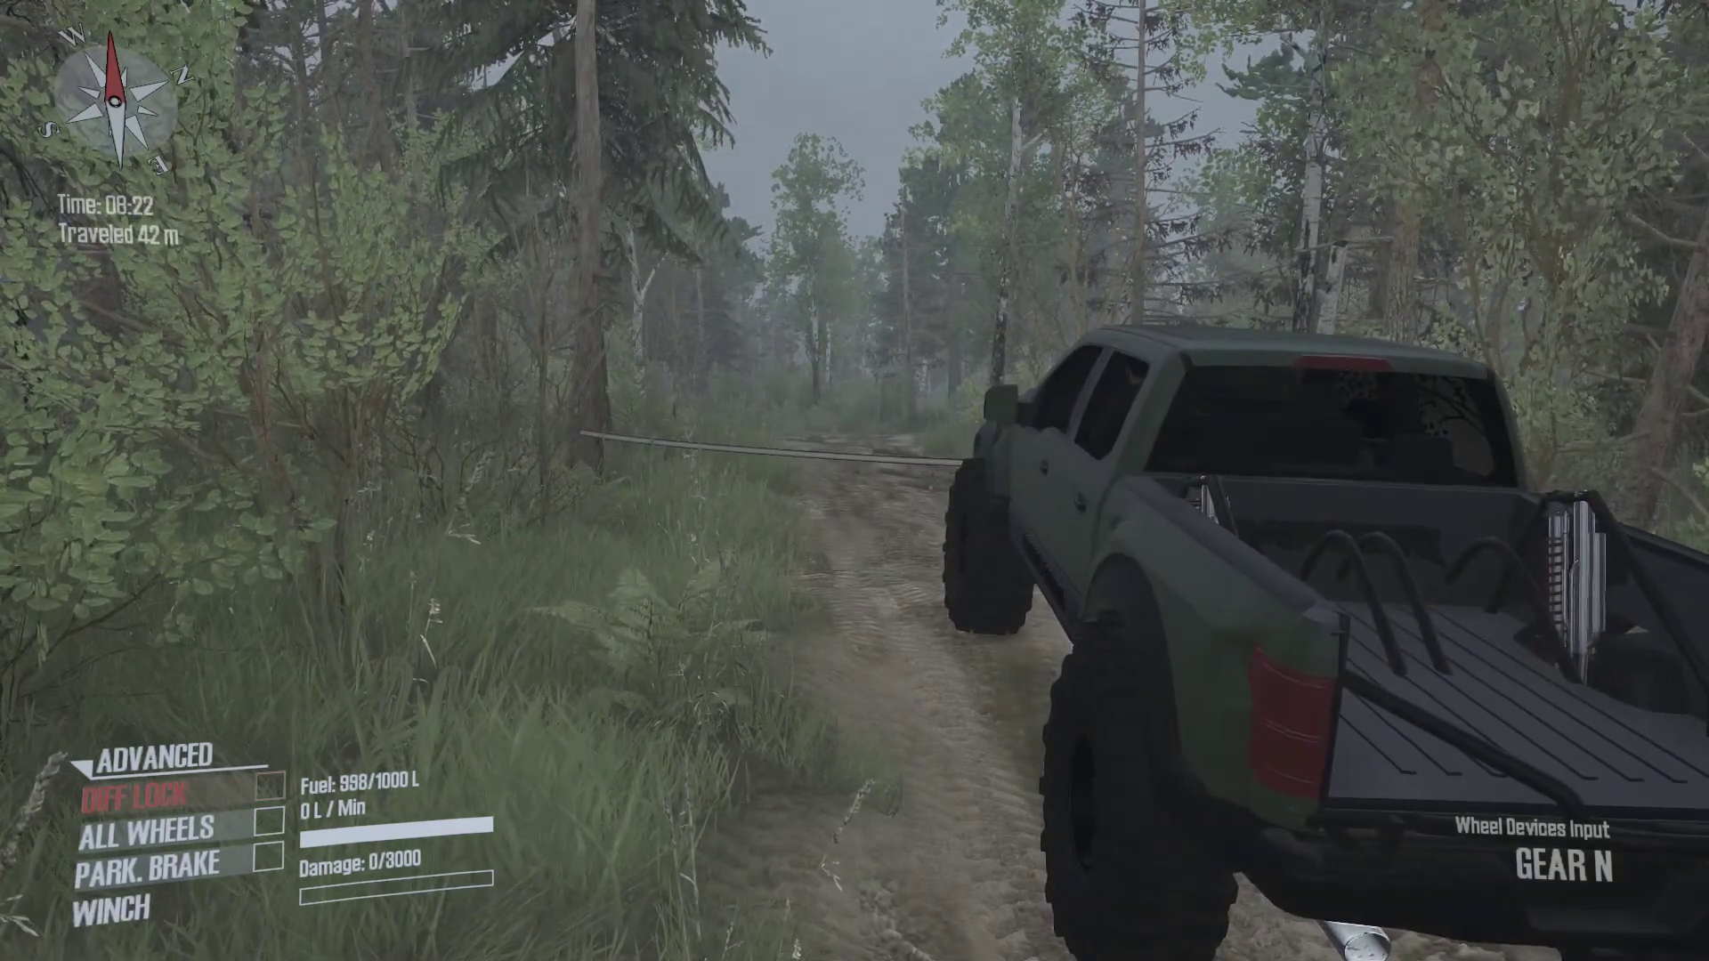
- Examine the level map around the truck, blockposts and nearby lumber mill, and open the pause menu
key("F1")
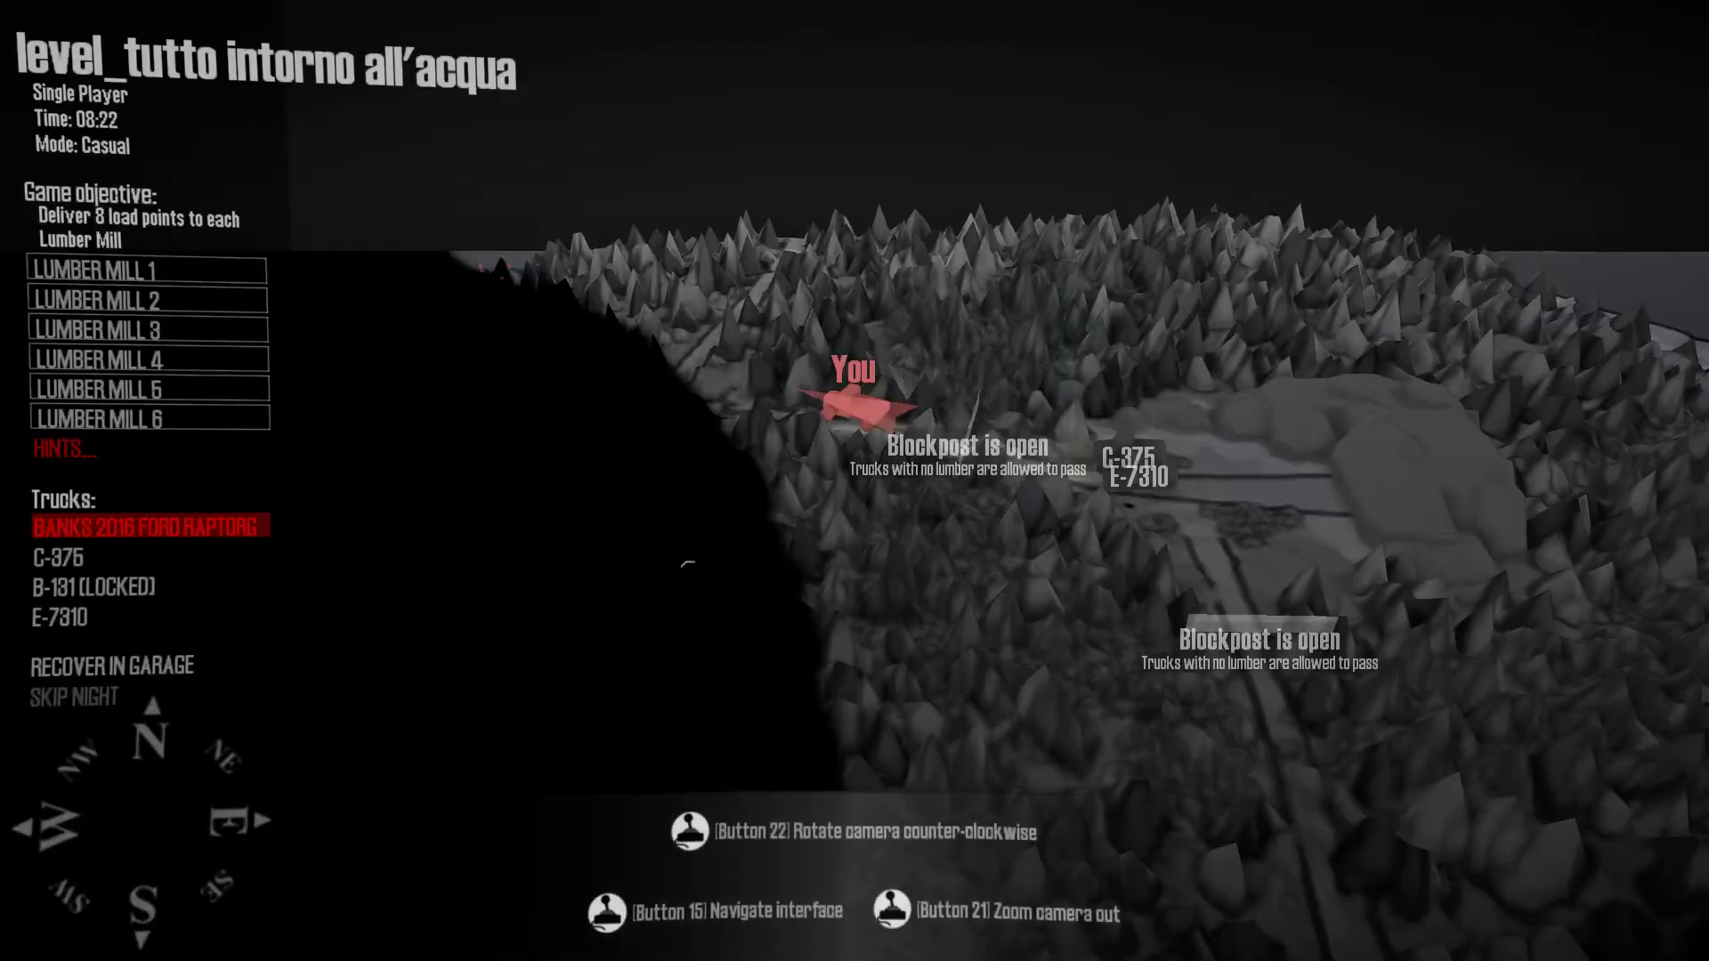
scroll(603, 427, "down", 3)
key("d")
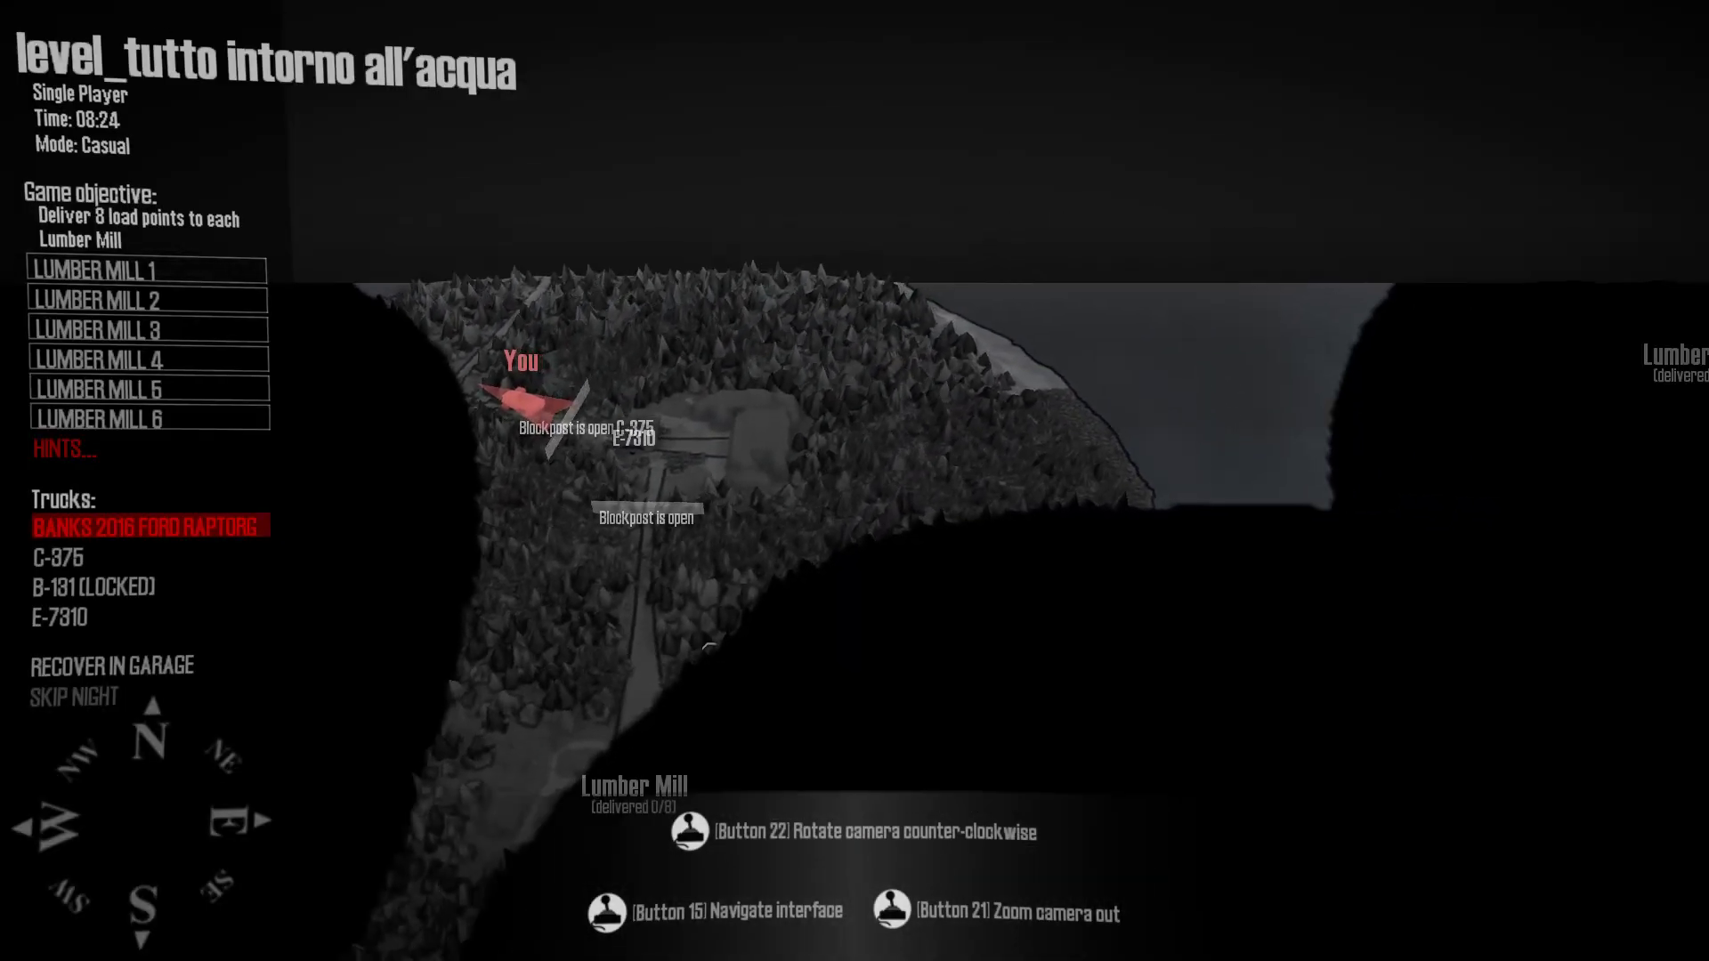
key("s")
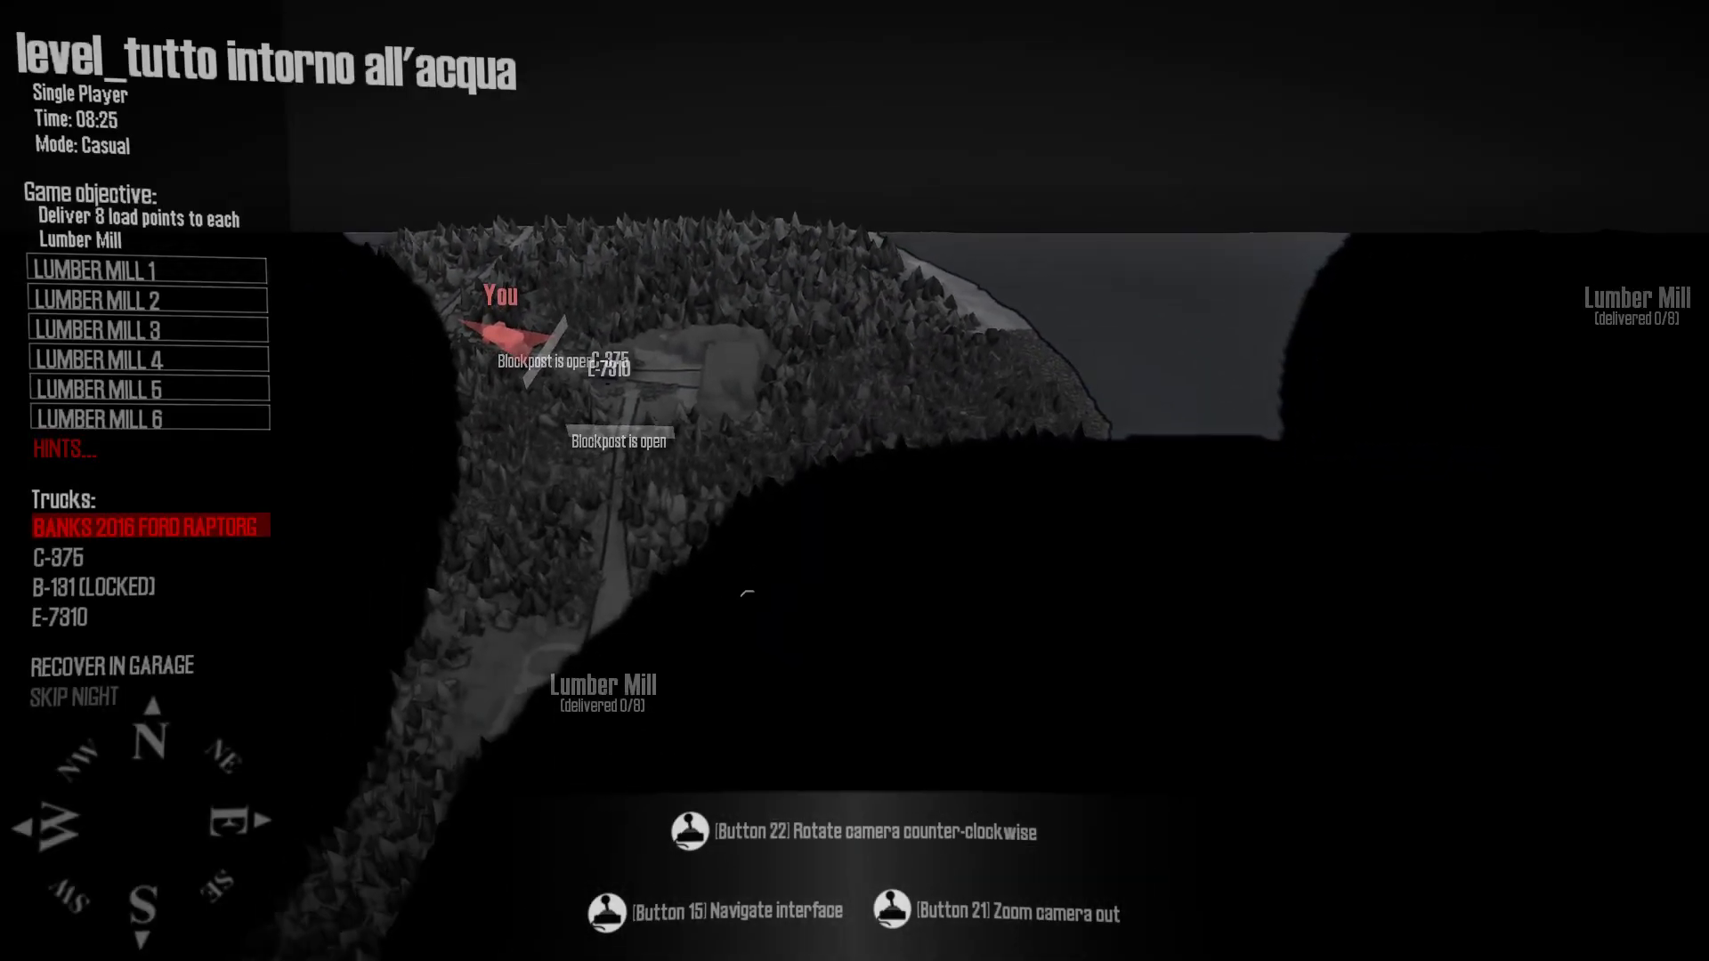
key("a")
key("Escape")
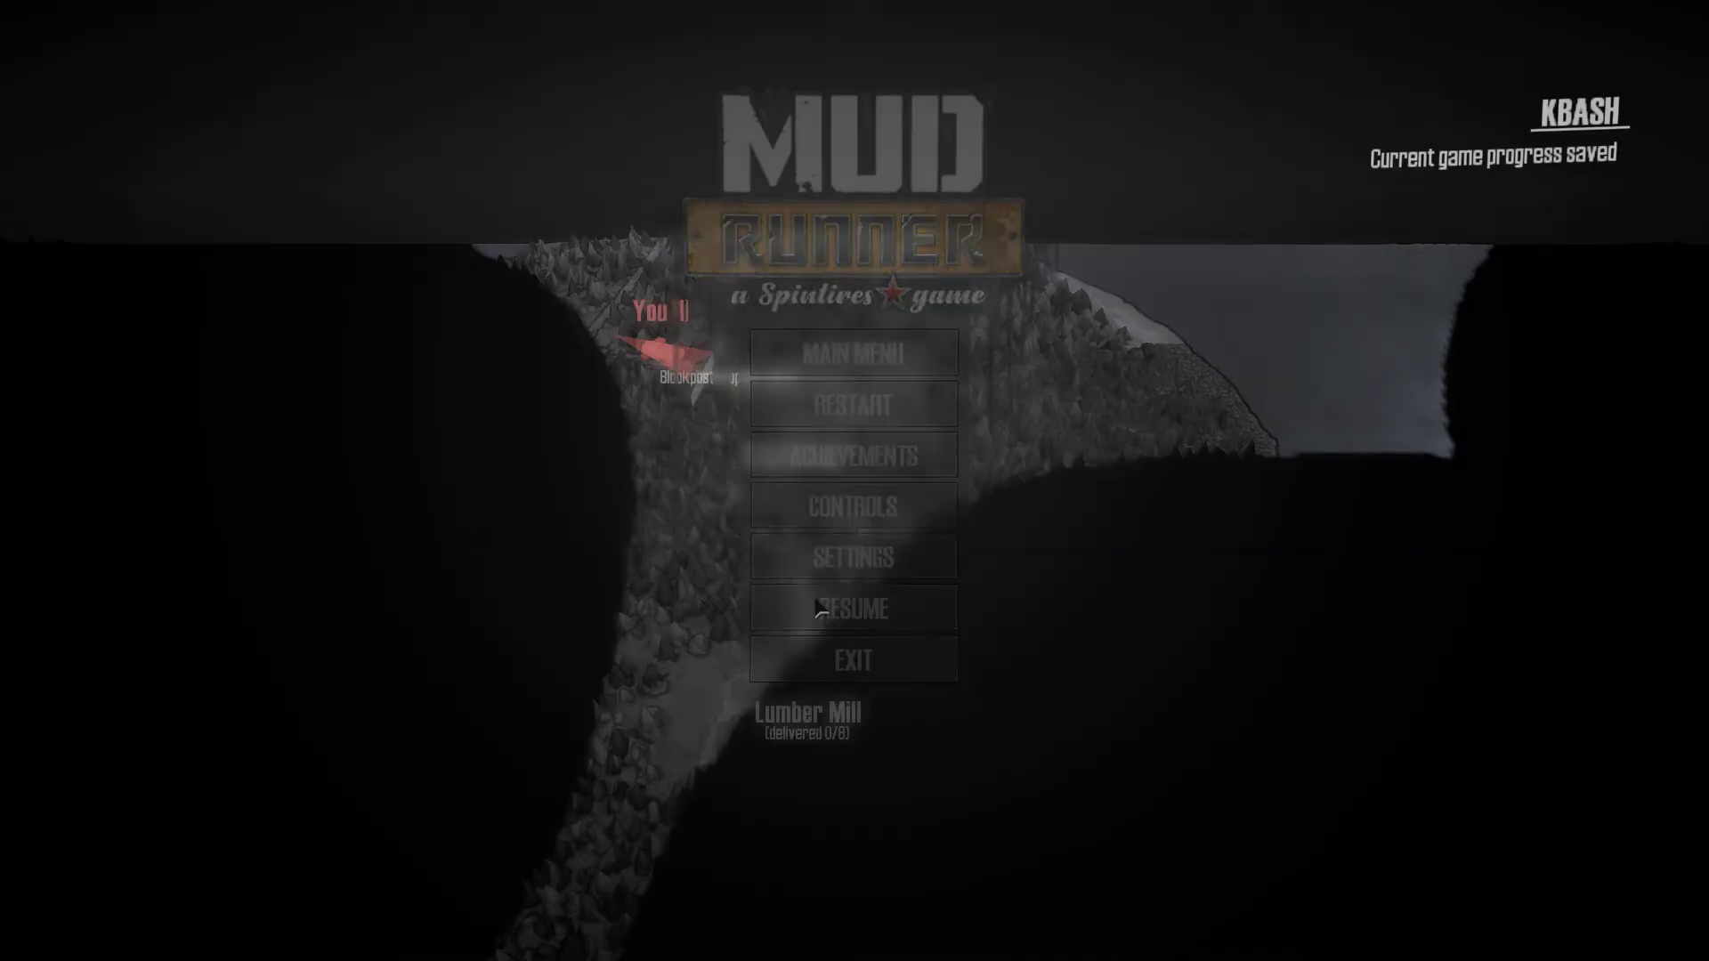